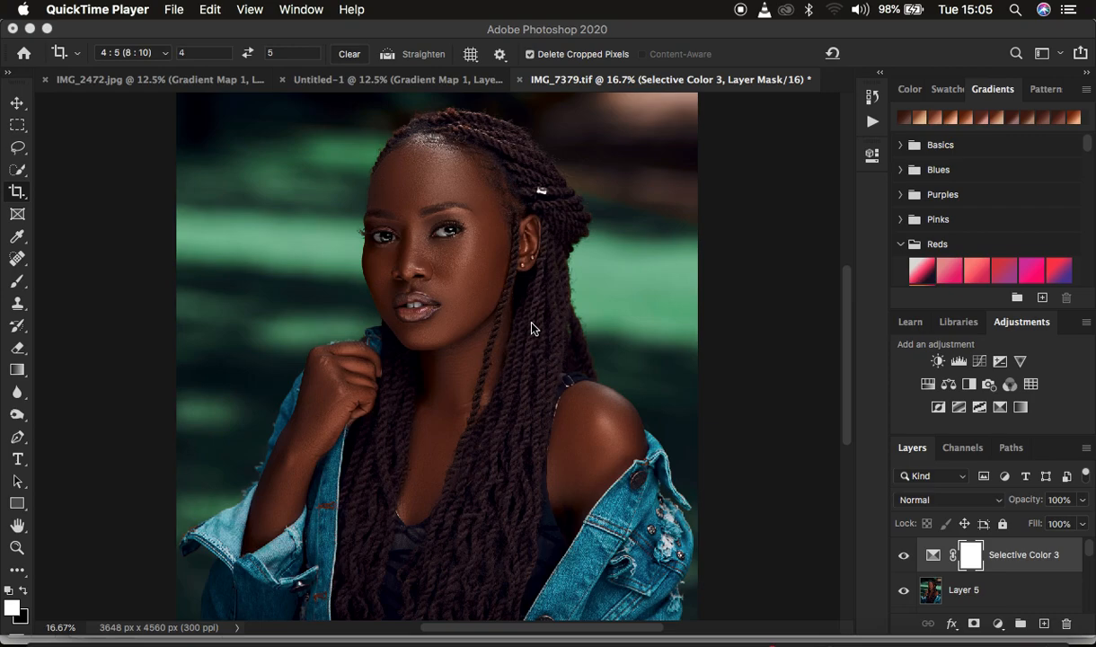
# Show the Actions panel with the available action sets.
pyautogui.click(873, 126)
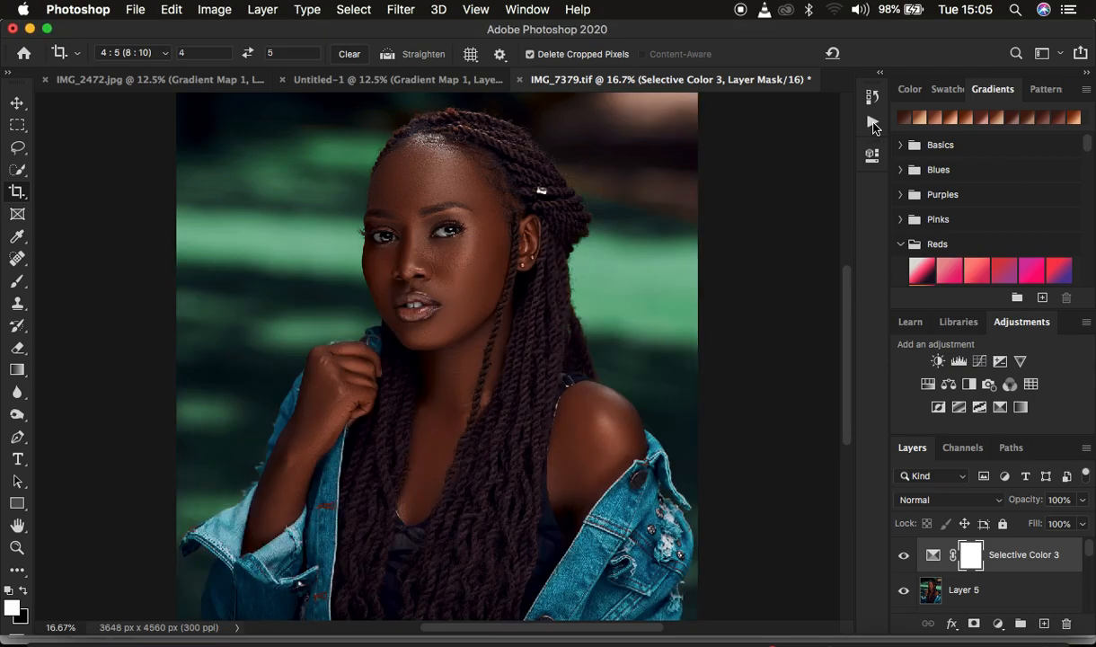
pyautogui.click(873, 126)
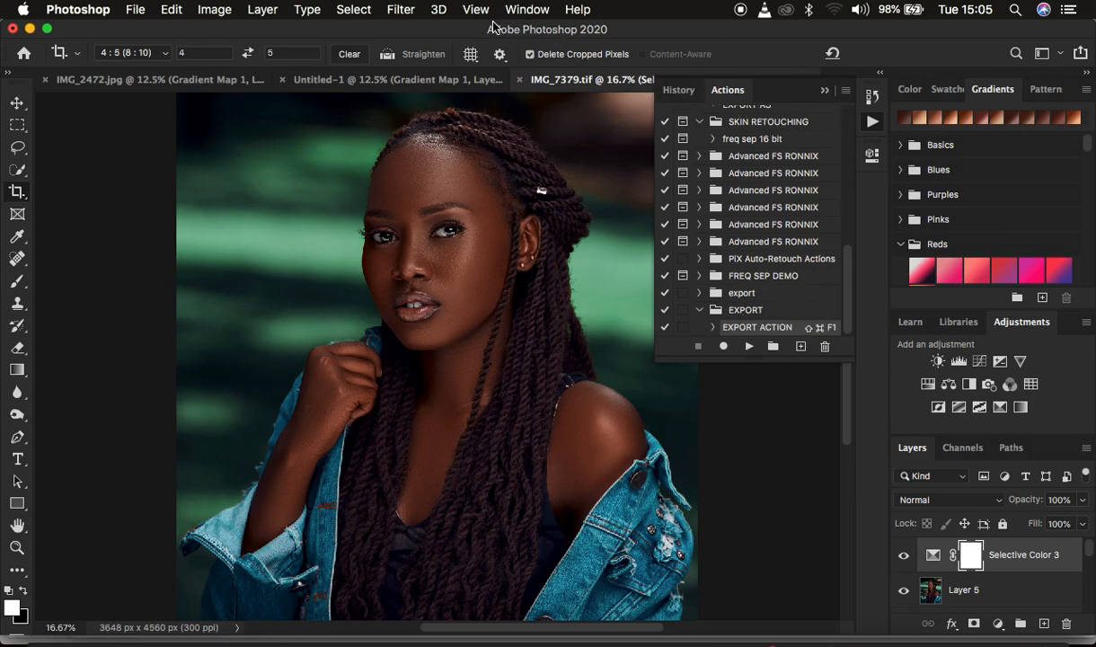
pyautogui.click(522, 9)
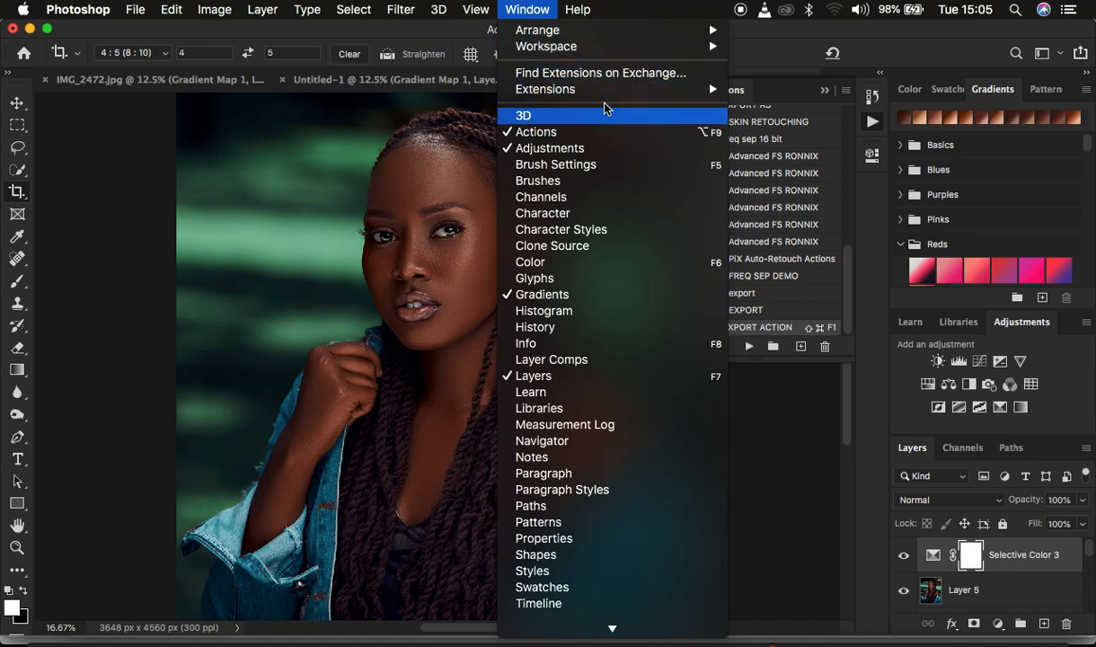
pyautogui.click(683, 11)
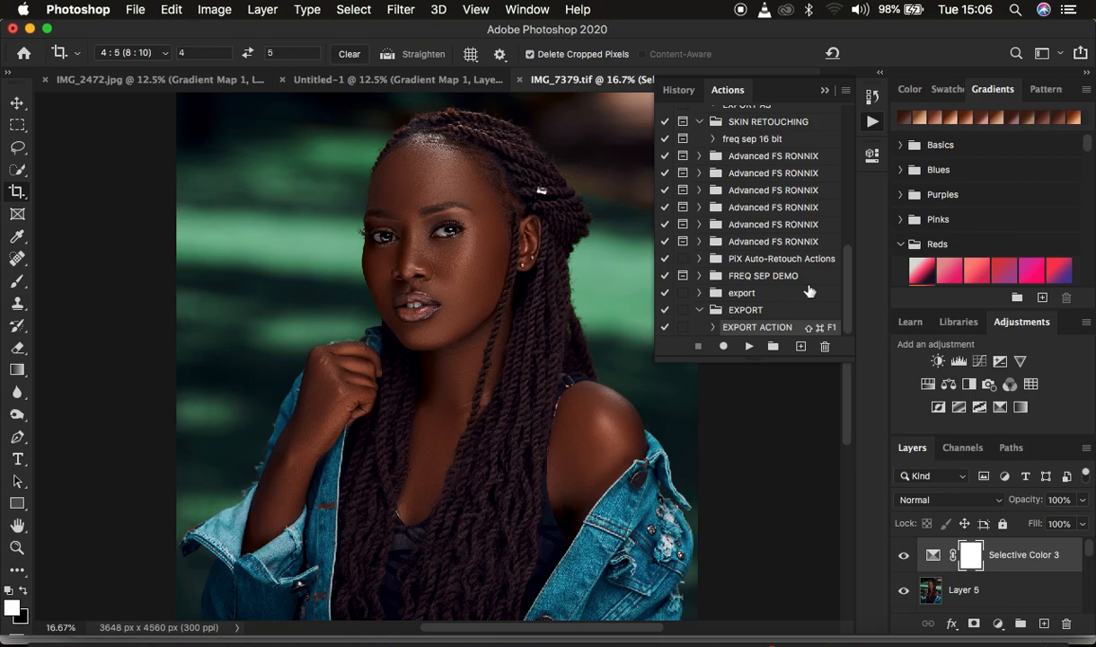
# Play the existing EXPORT ACTION on the IMG_7379 portrait to stamp the visible layers and export a JPEG.
pyautogui.click(747, 347)
pyautogui.click(971, 556)
pyautogui.press('alt+shift+super+e')
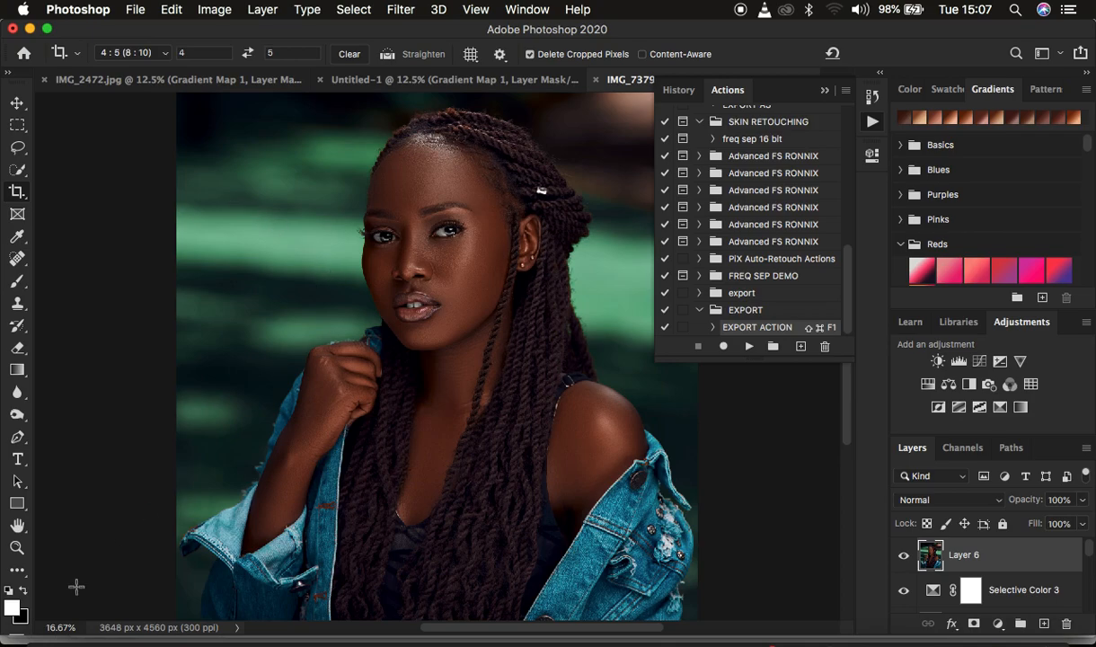
# Preview the exported IMG_7379.jpg in the Desktop folder in Finder and move it to the Trash.
pyautogui.click(94, 637)
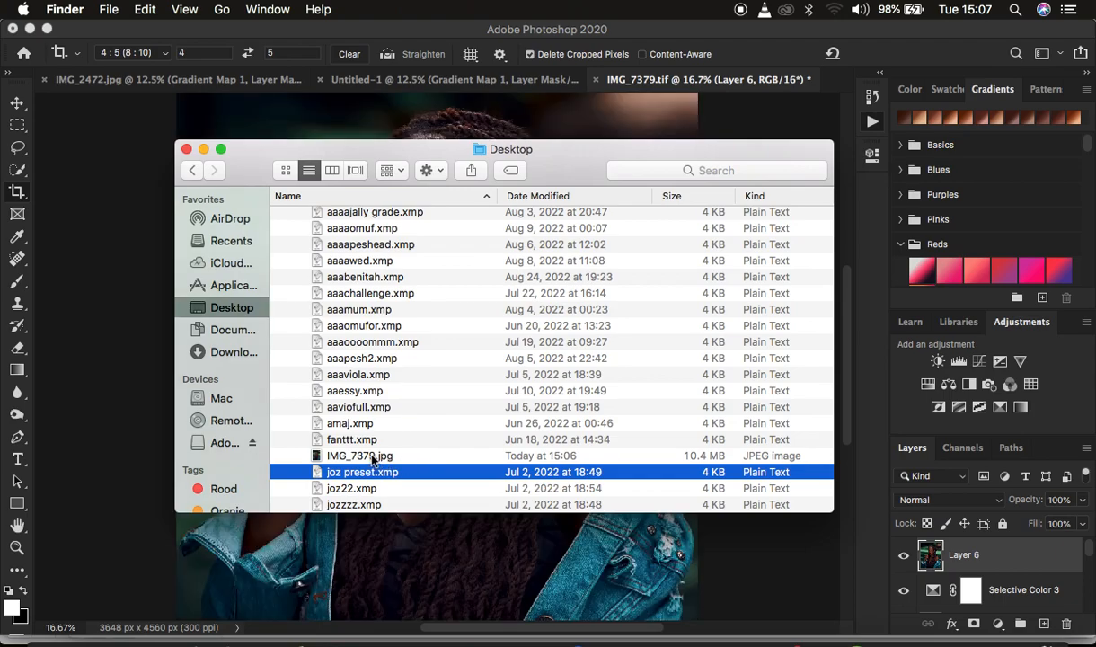
pyautogui.click(371, 455)
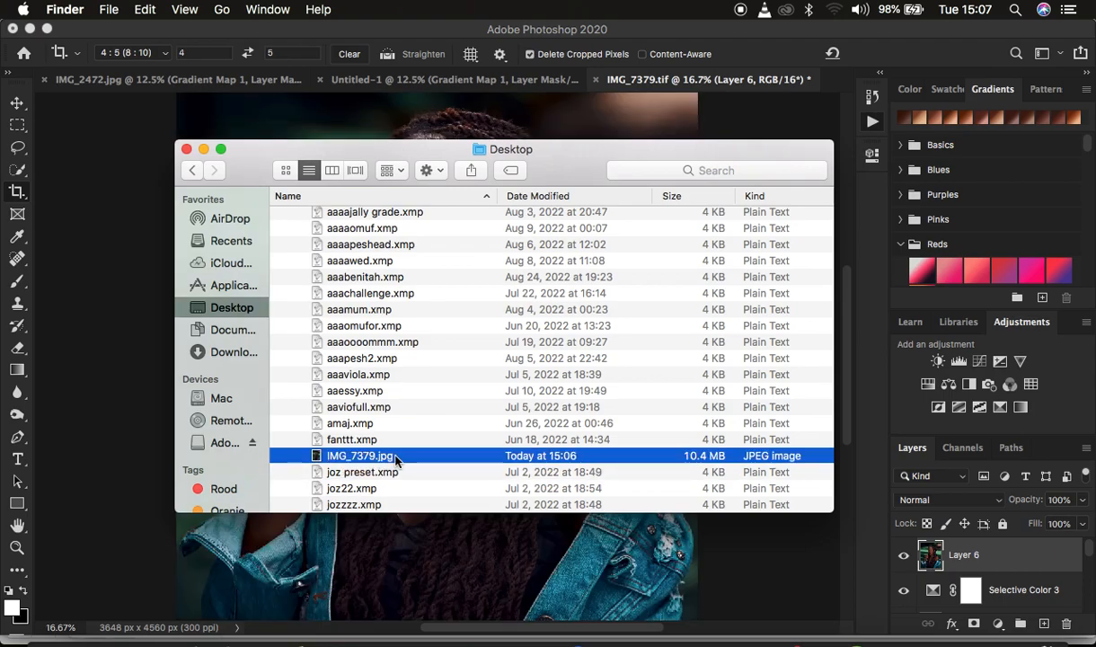
pyautogui.press('space')
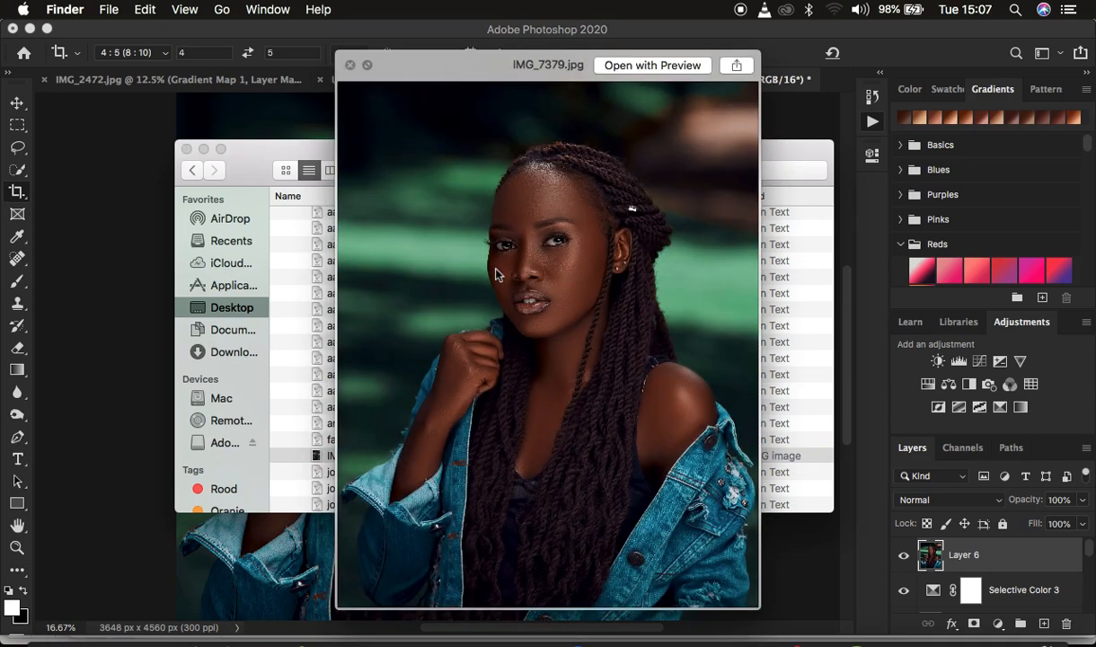
pyautogui.press('space')
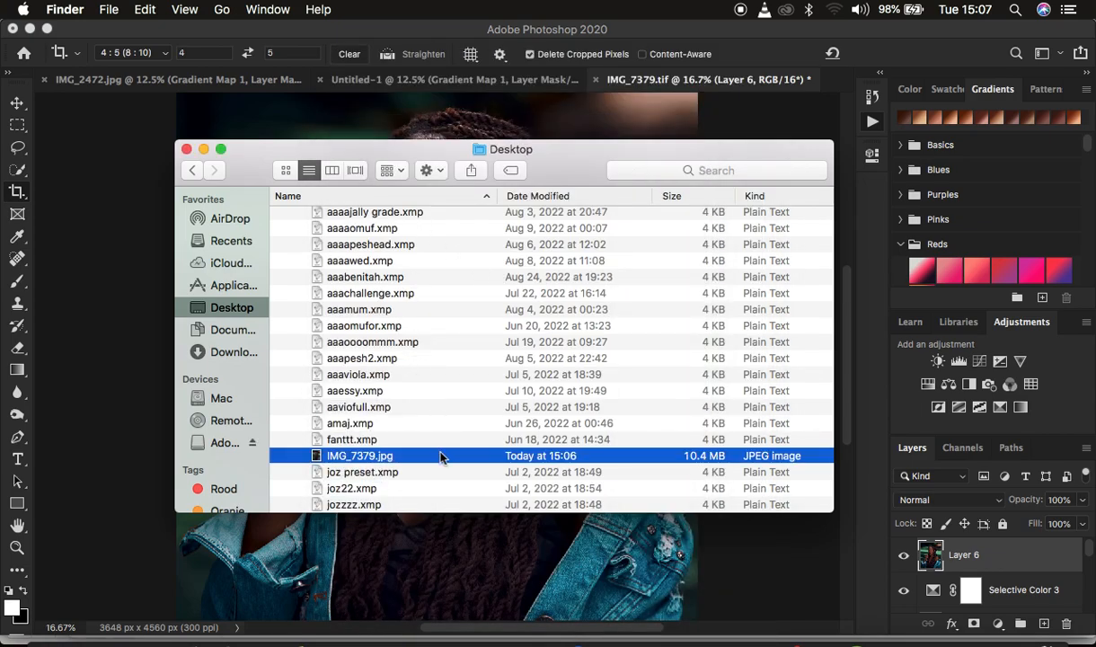
pyautogui.rightClick(441, 457)
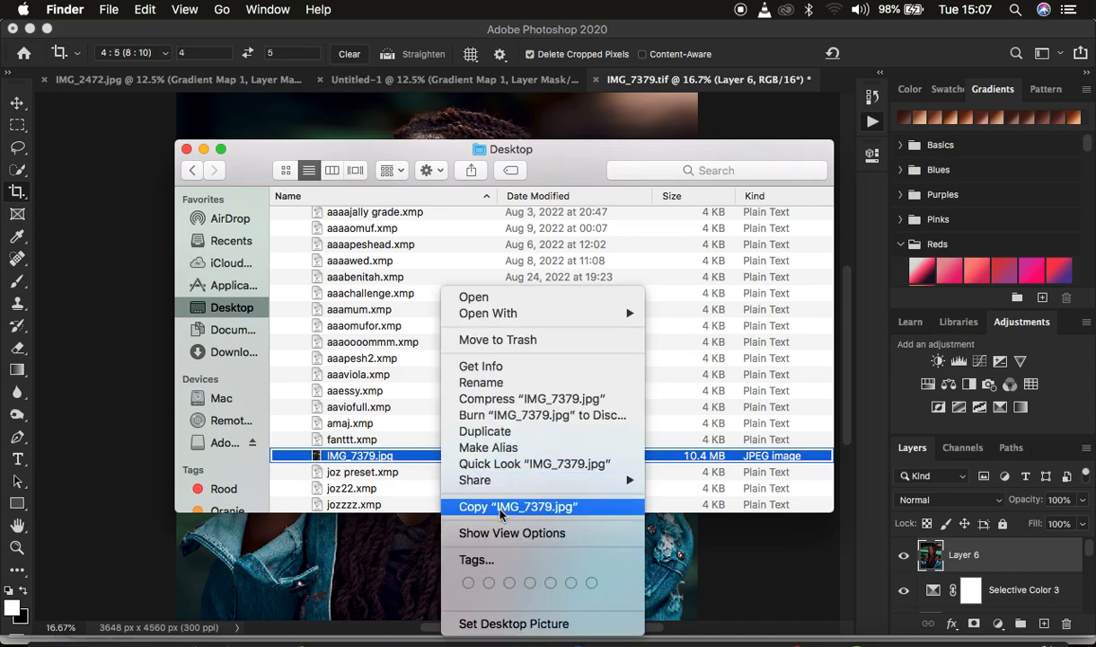
pyautogui.click(479, 339)
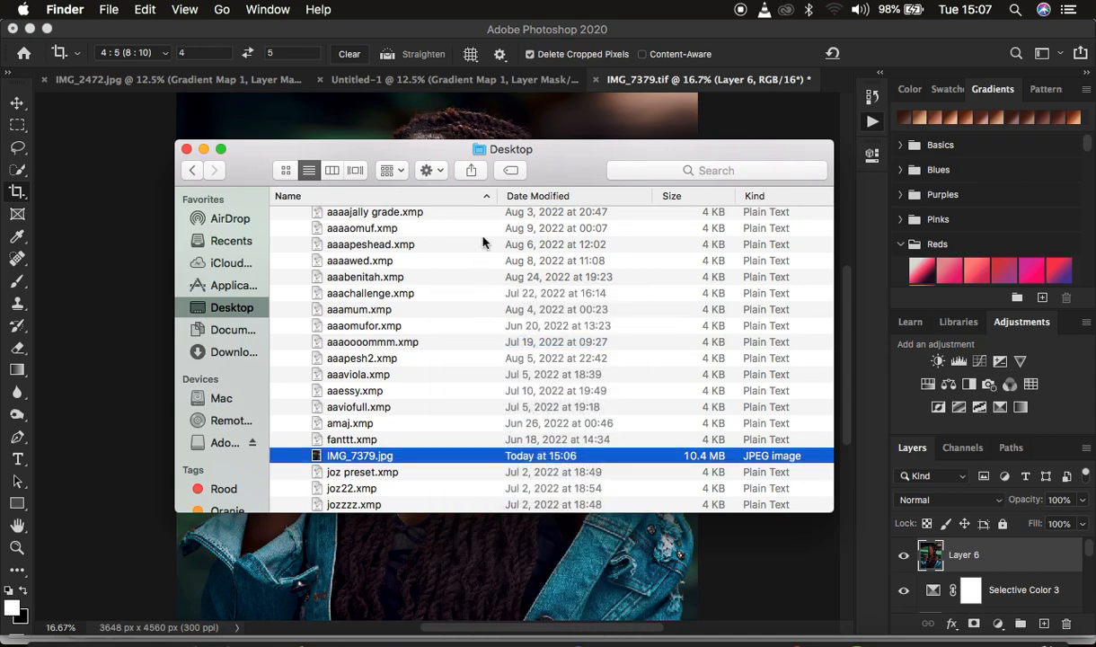
# Switch back to Photoshop and delete the stamped Layer 6, dismissing the layer style settings without changes.
pyautogui.click(1004, 562)
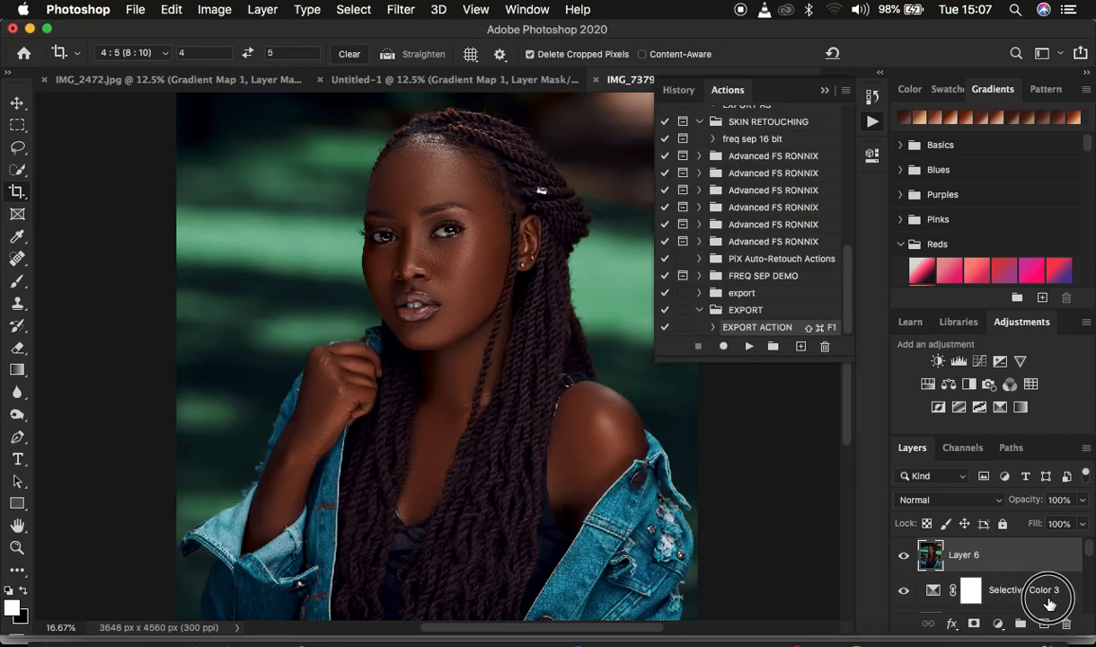
pyautogui.doubleClick(1047, 558)
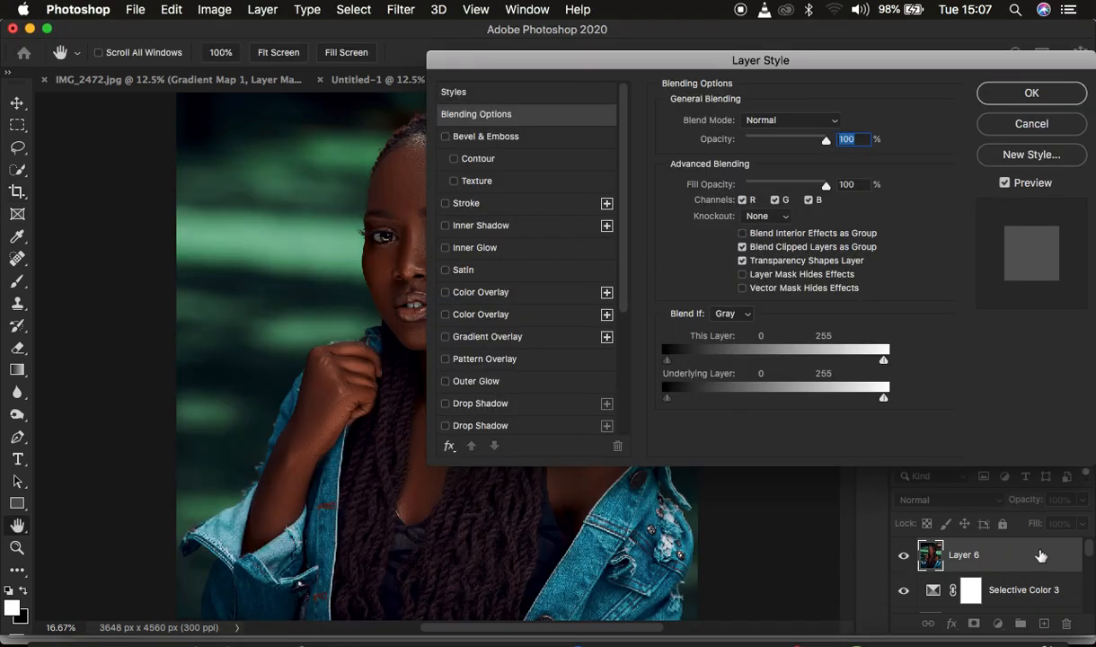
pyautogui.click(1025, 126)
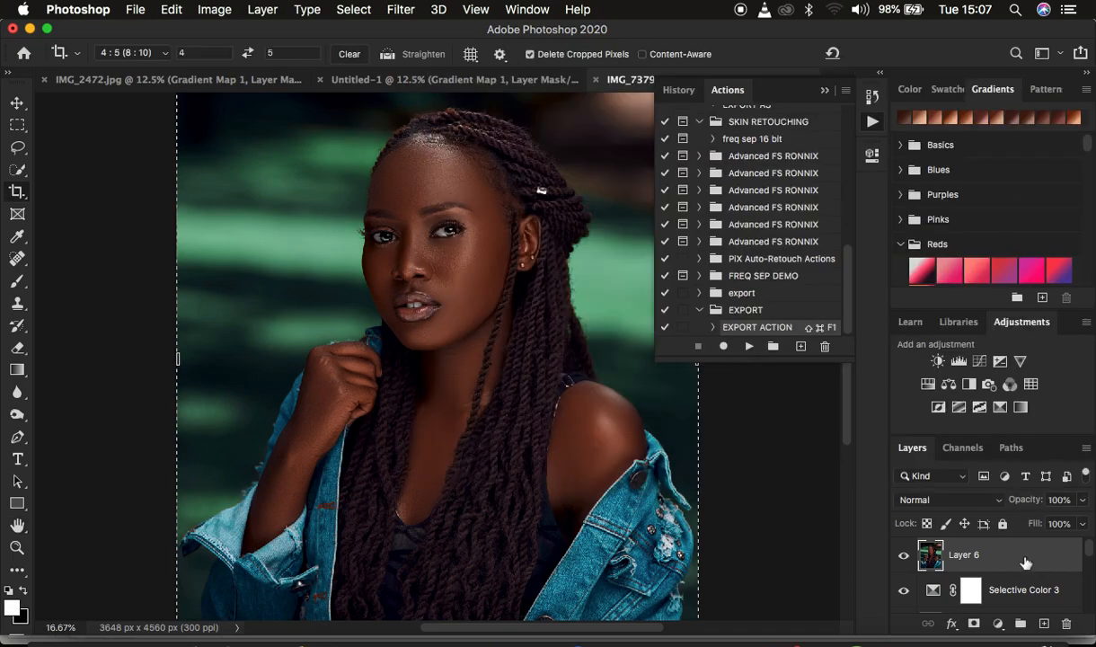
pyautogui.press('Delete')
# Preview the newly exported IMG_7379.jpg in the Desktop folder in Finder and minimize the folder window.
pyautogui.click(44, 631)
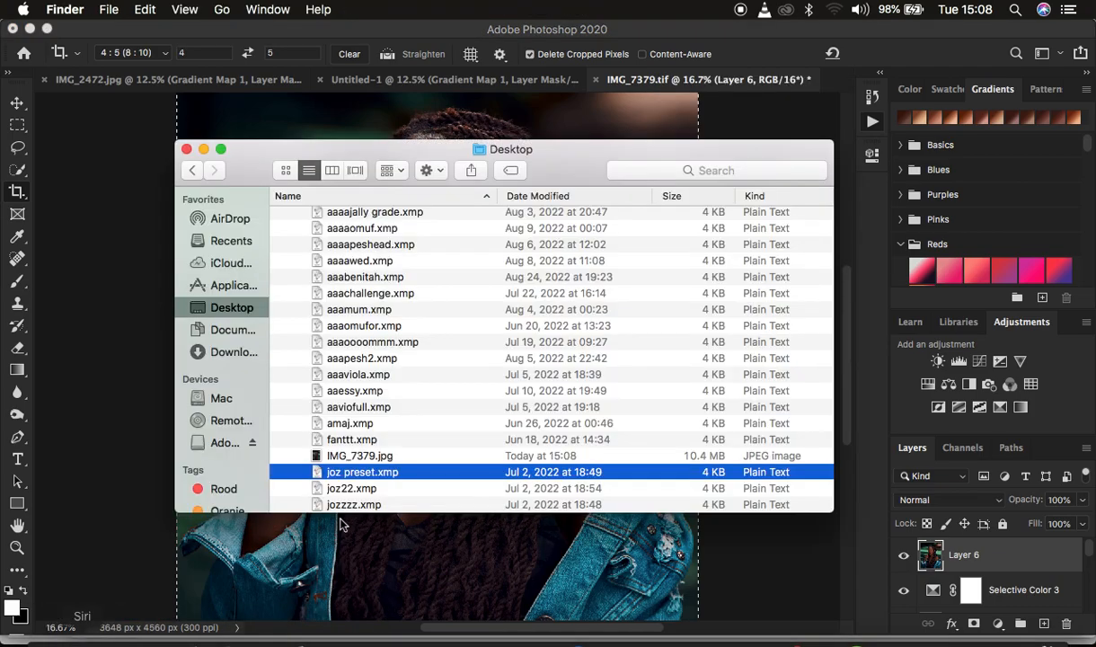
pyautogui.click(378, 456)
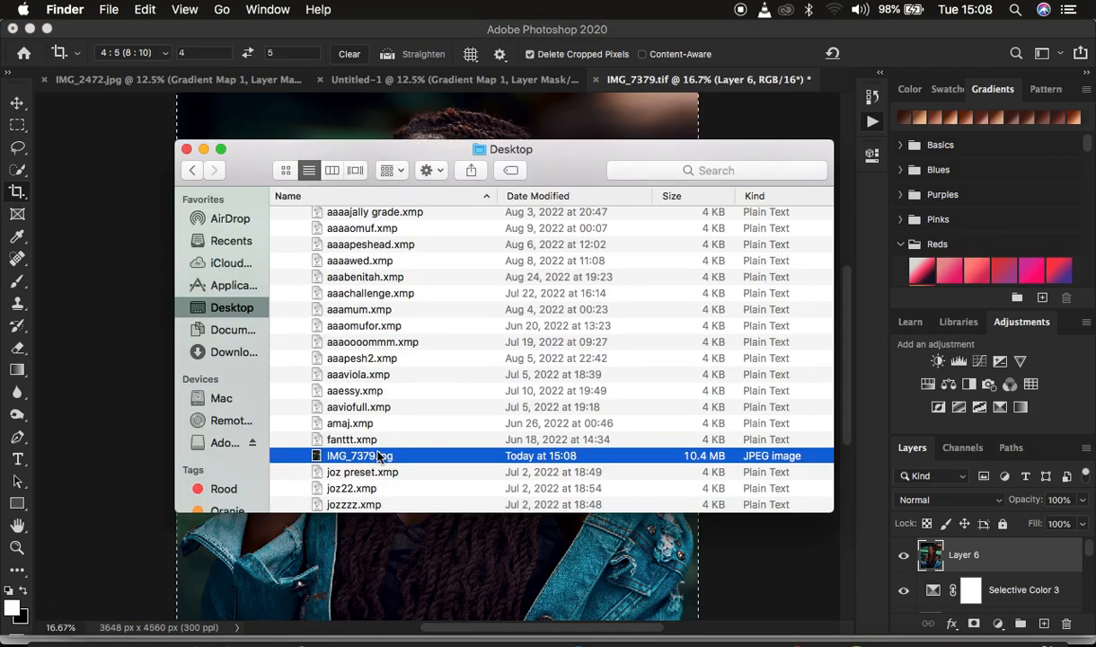
pyautogui.press('space')
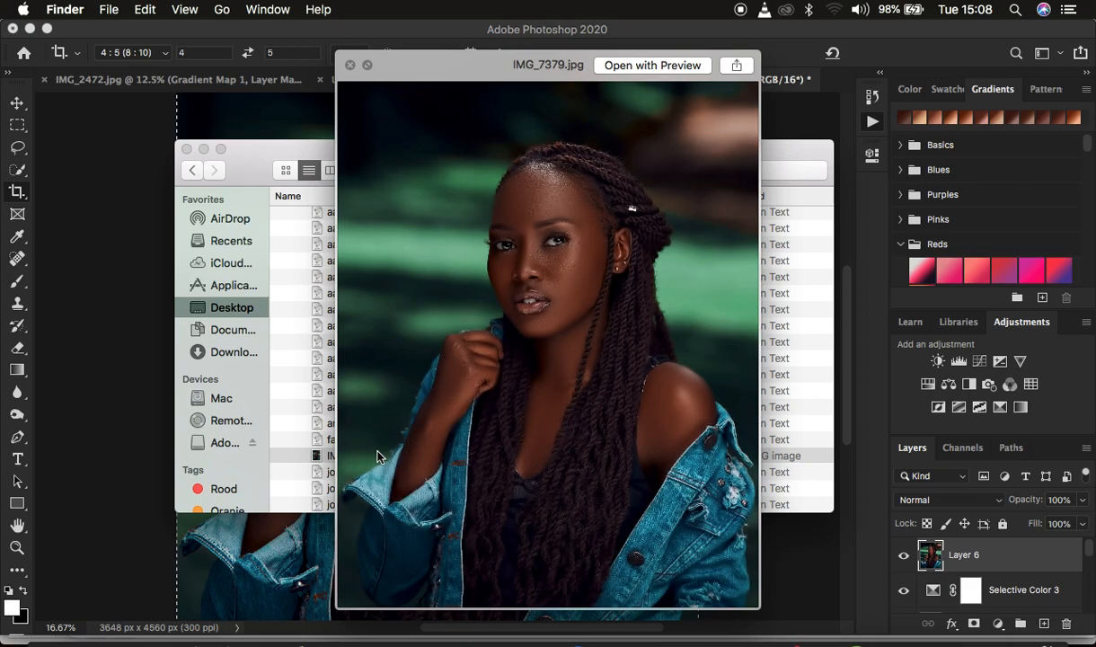
pyautogui.press('space')
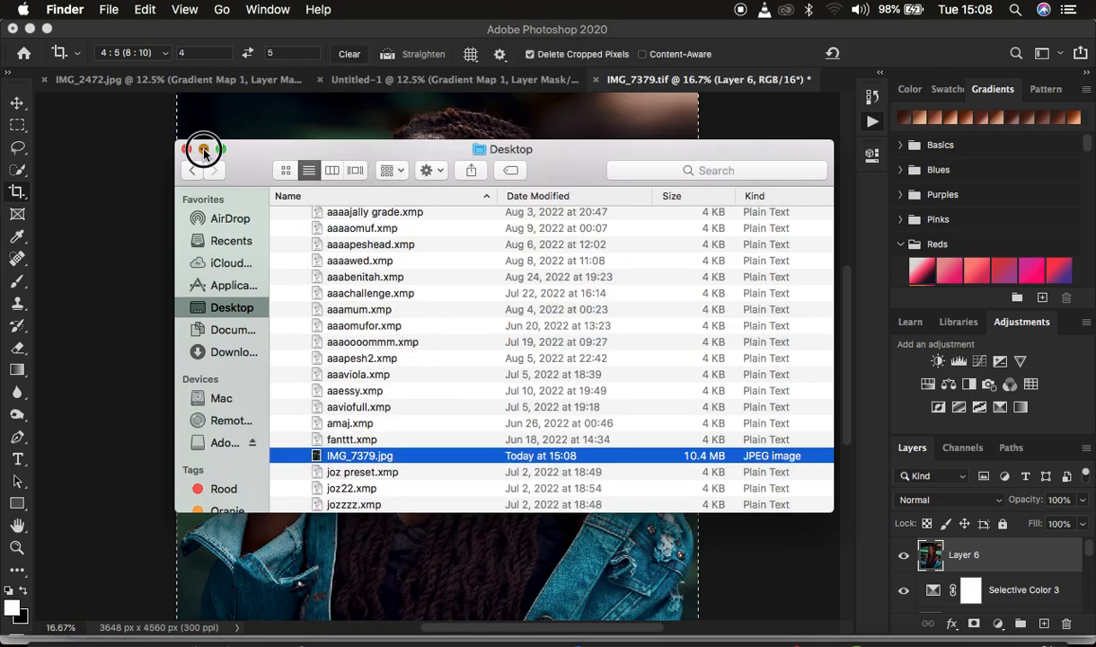
pyautogui.click(204, 151)
# Delete the stamped Layer 6 above Selective Color 3 from the portrait document in Photoshop.
pyautogui.click(1029, 563)
pyautogui.moveTo(1029, 563); pyautogui.dragTo(1067, 623)
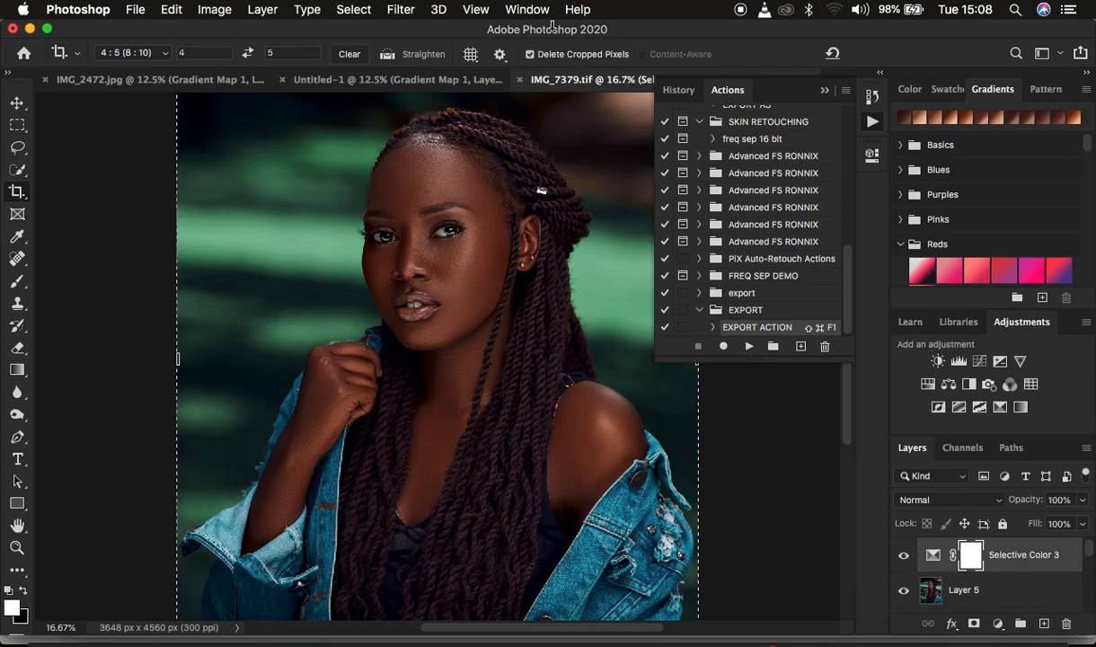
pyautogui.click(526, 10)
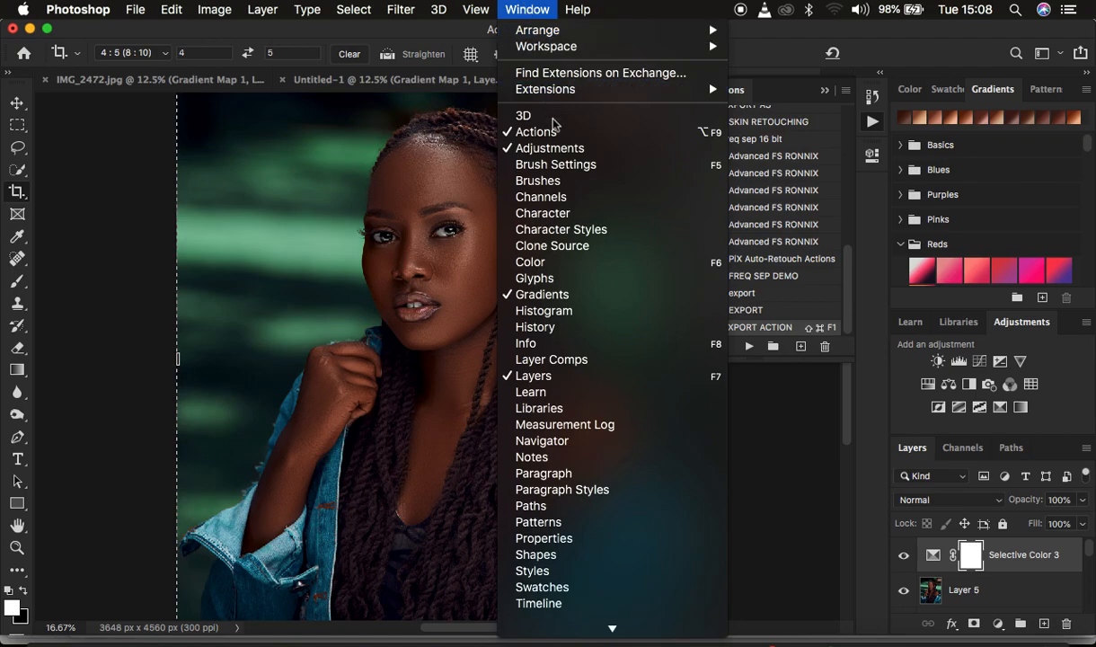
pyautogui.click(523, 10)
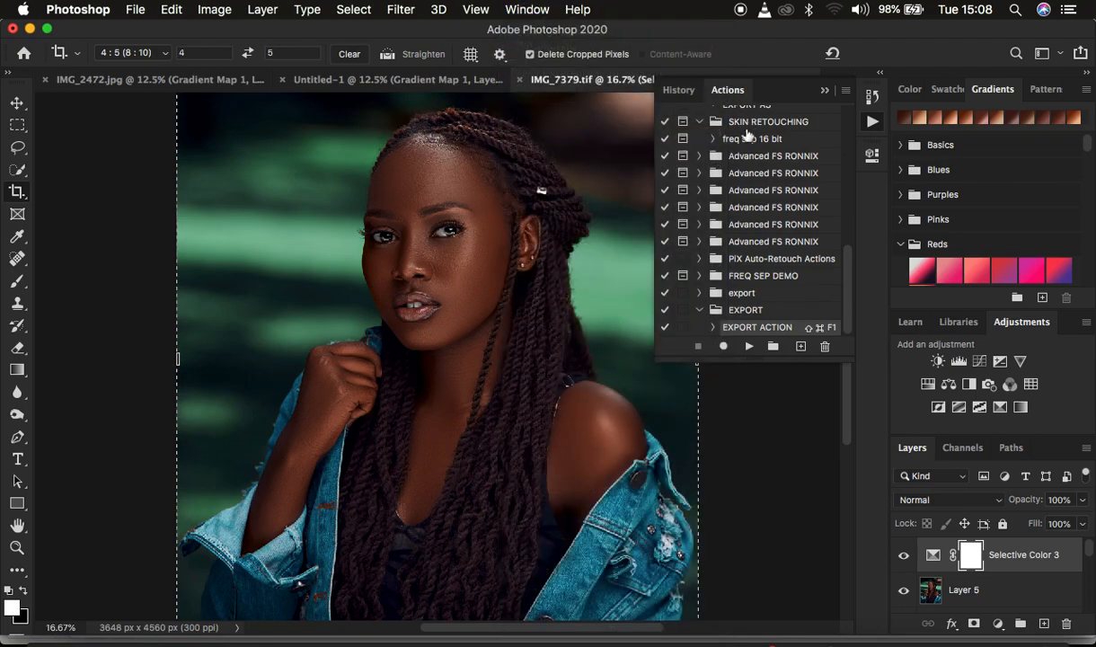
# Create a new action set named EXPORT ACTION.
pyautogui.click(771, 352)
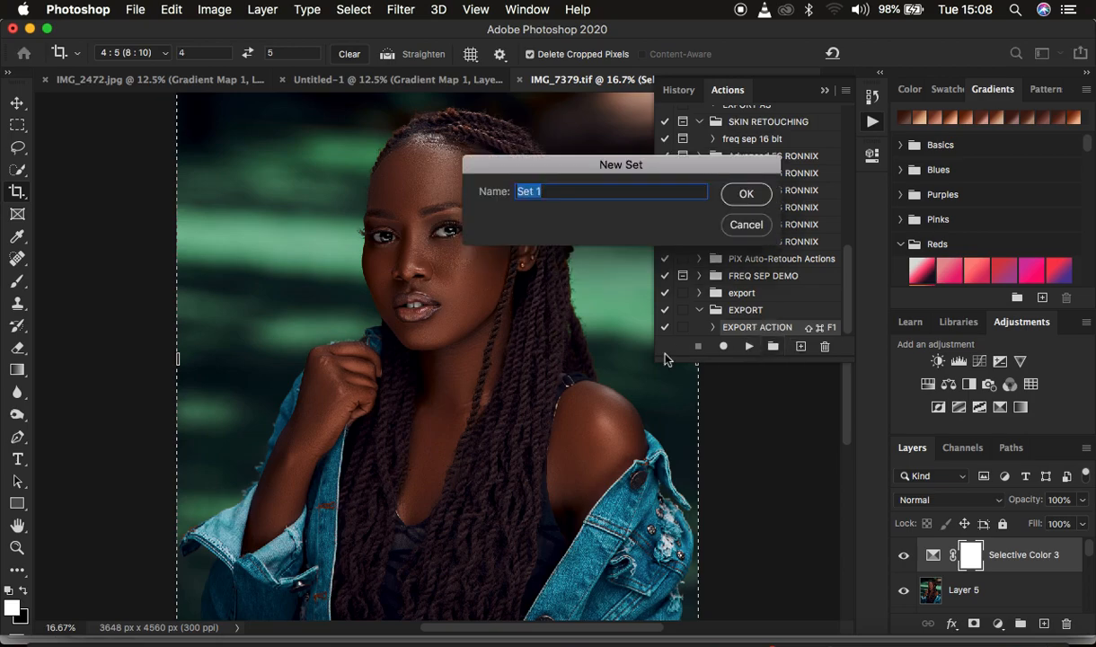
pyautogui.write('ex')
pyautogui.press('BackSpace')
pyautogui.press('BackSpace')
pyautogui.write('EXPORT ACTION')
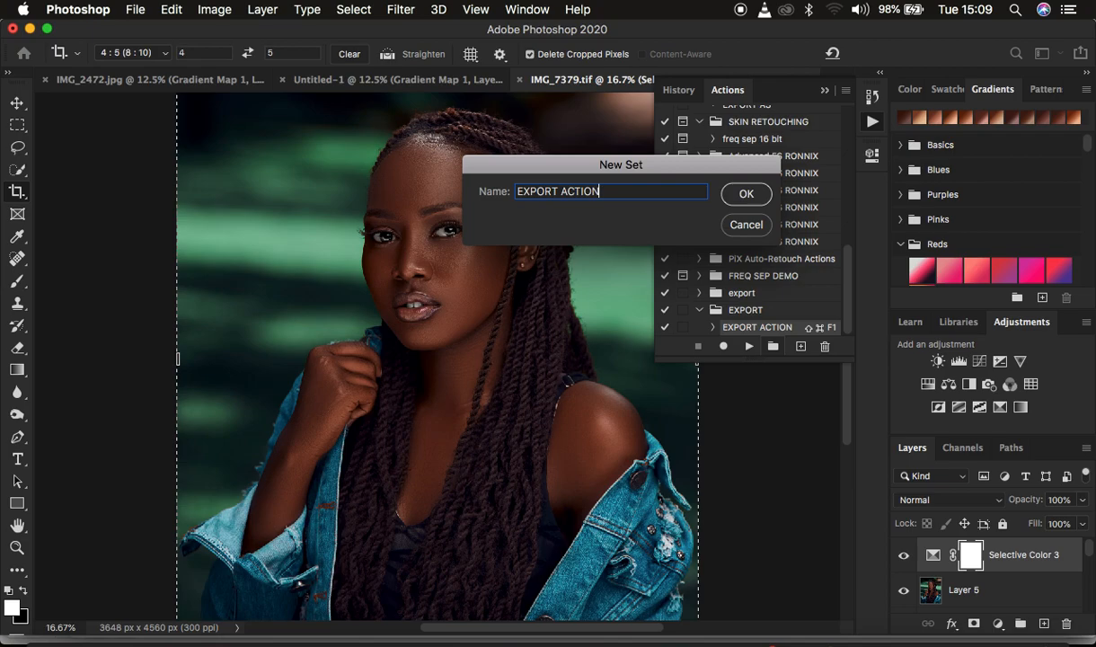
pyautogui.click(746, 194)
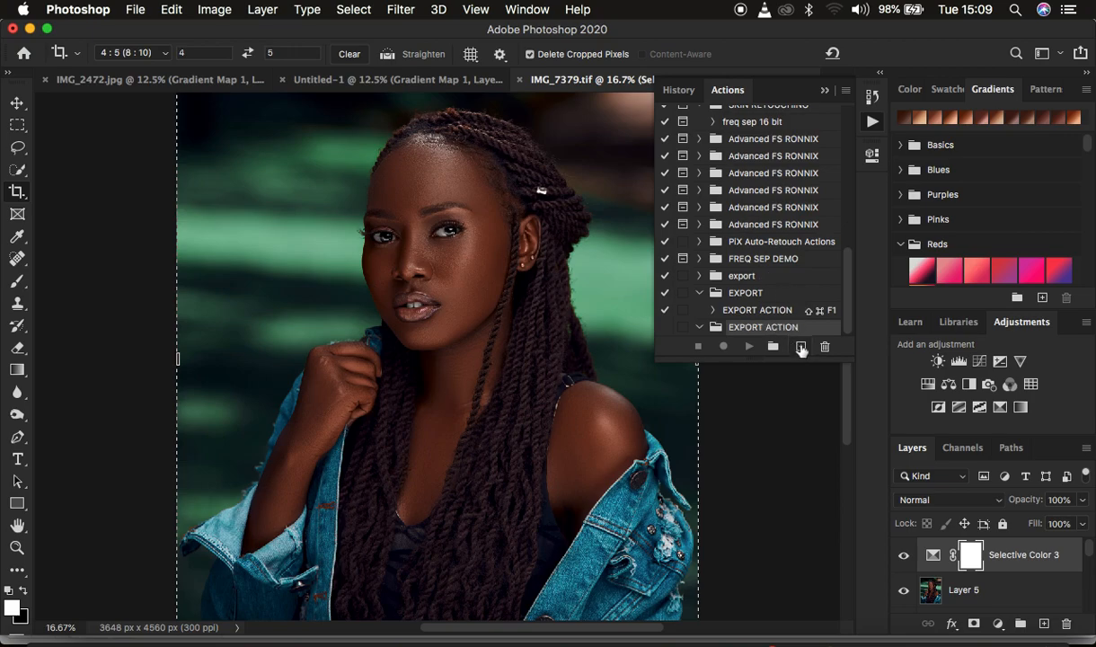
# Set up a new action named EXPORT in the EXPORT ACTION set, with F2 plus Shift as its function key.
pyautogui.click(800, 347)
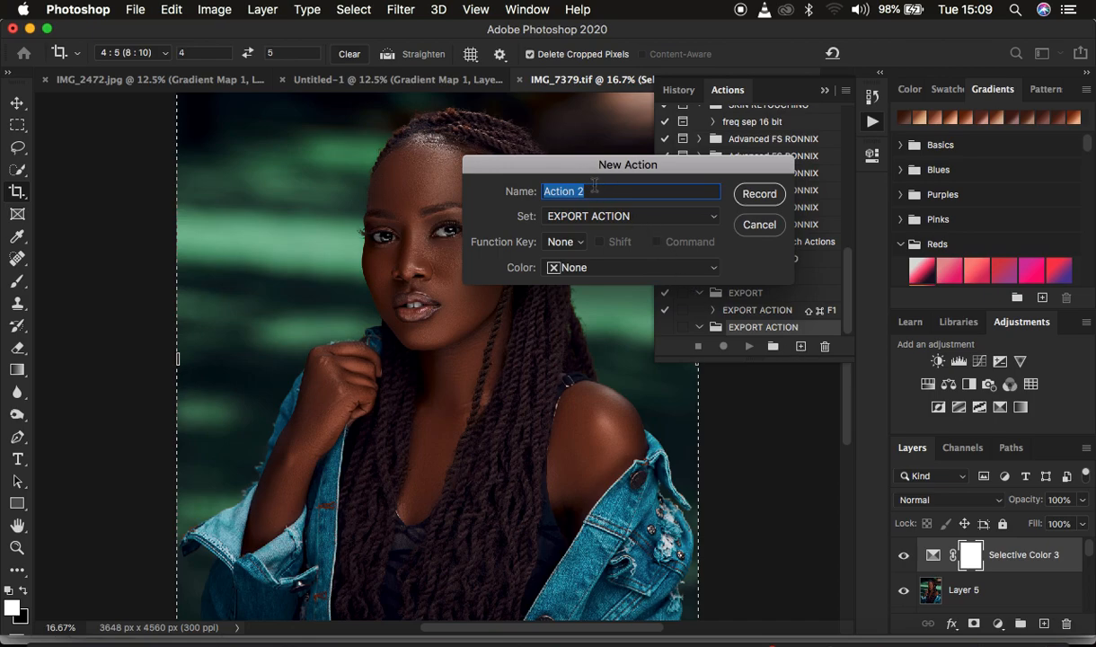
pyautogui.write('EXPORT')
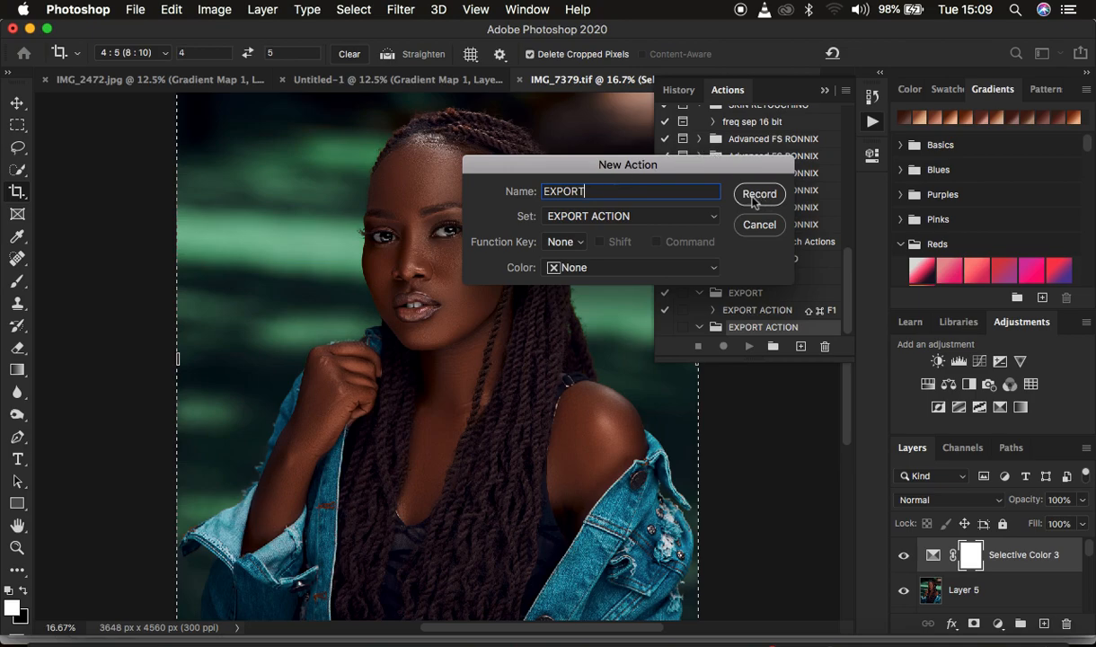
pyautogui.click(564, 243)
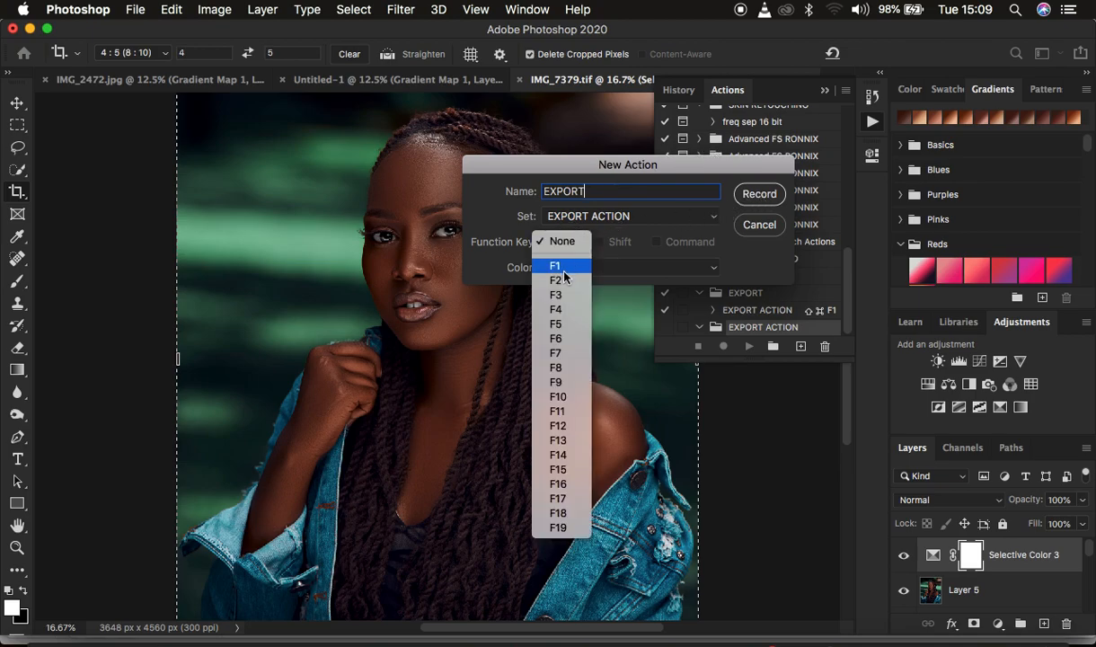
pyautogui.click(559, 268)
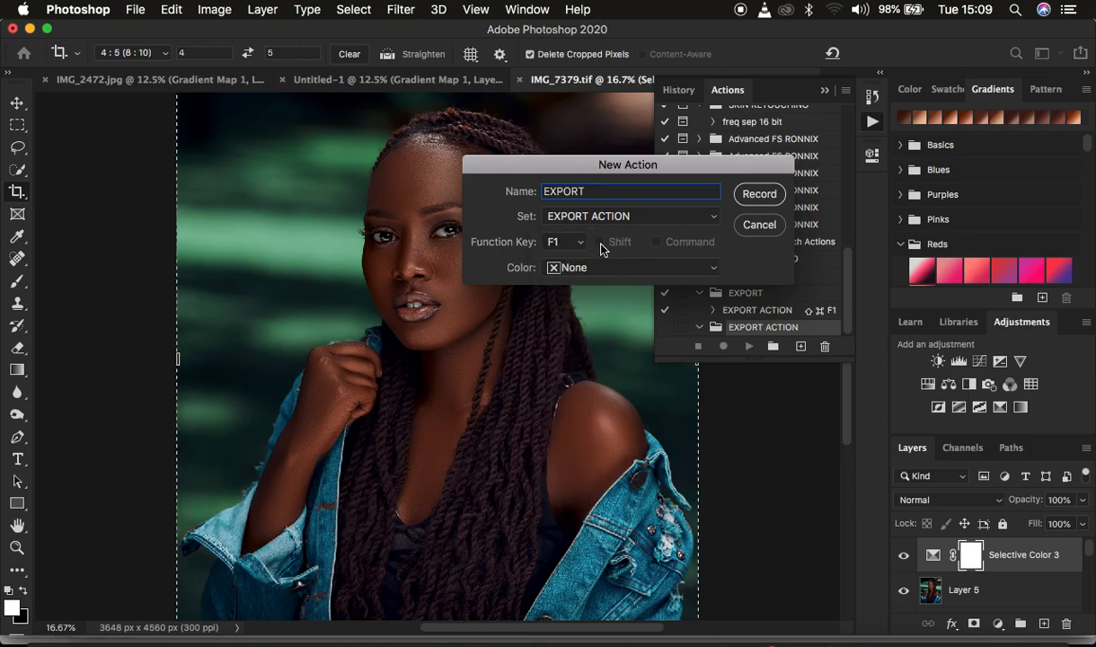
pyautogui.click(585, 244)
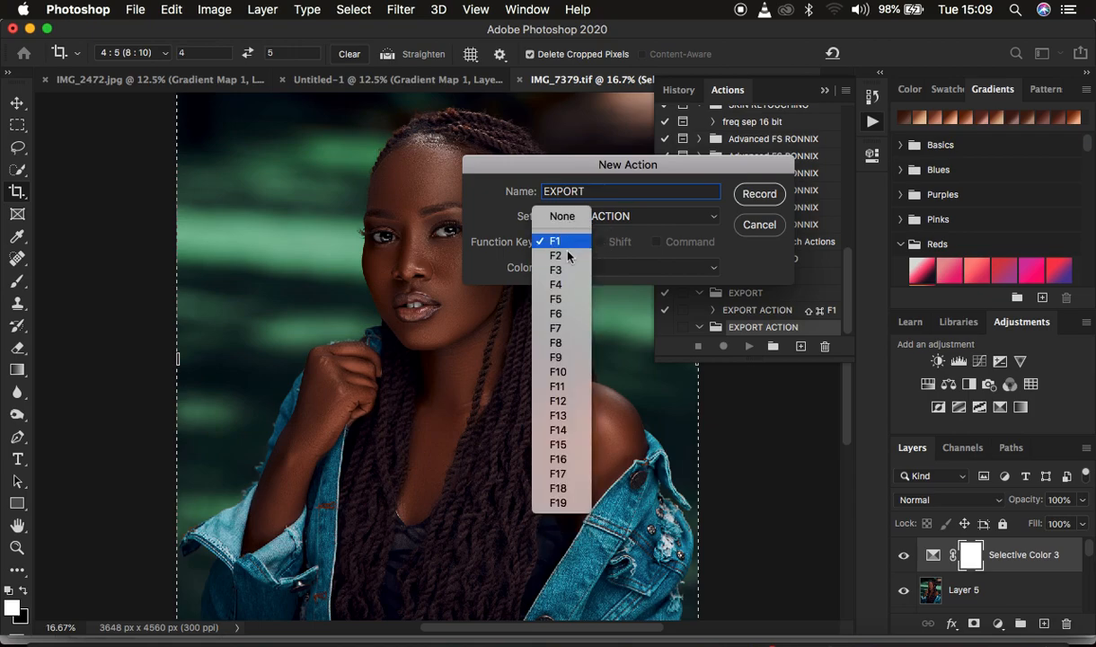
pyautogui.click(561, 254)
pyautogui.click(599, 242)
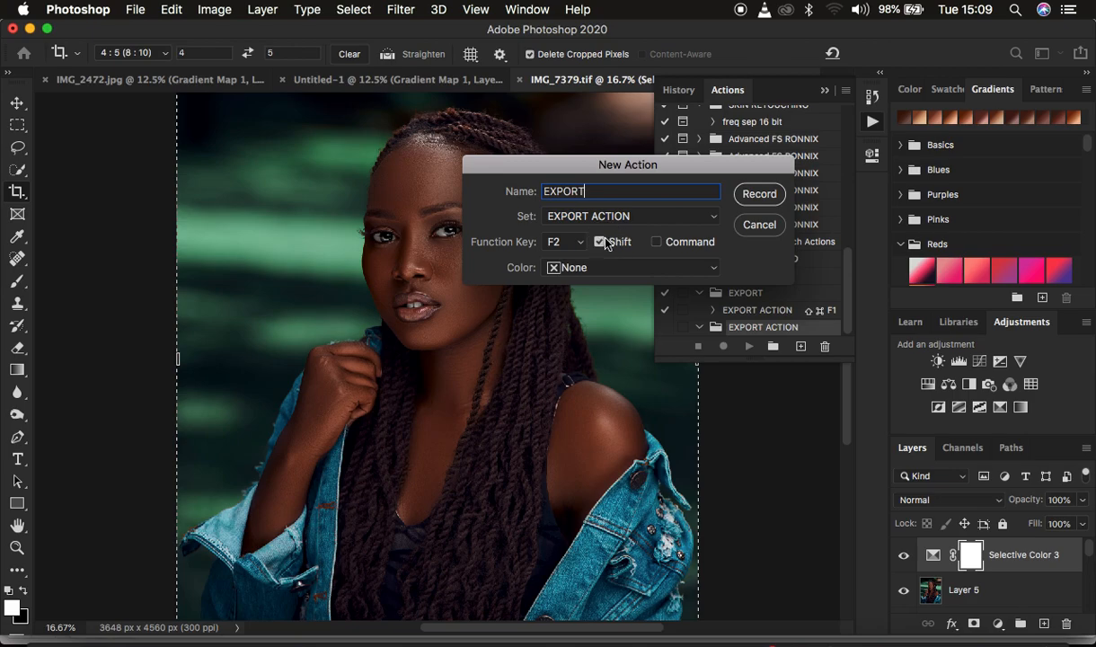
pyautogui.click(657, 241)
pyautogui.click(600, 241)
# Set the new action's color to Violet and start recording it.
pyautogui.click(632, 270)
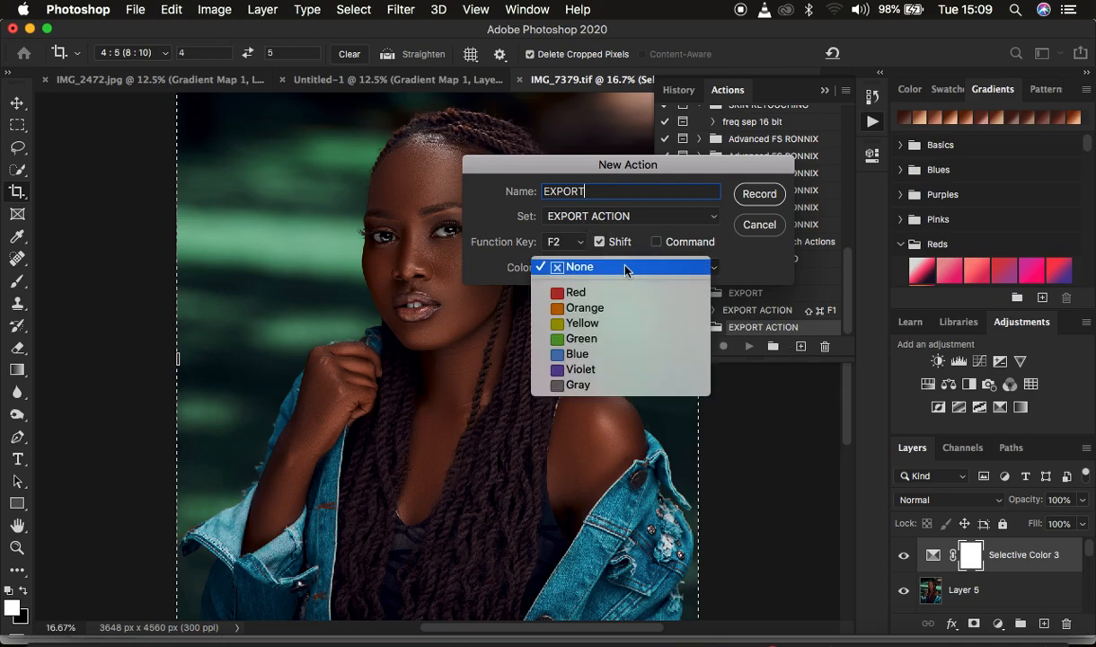
pyautogui.click(593, 370)
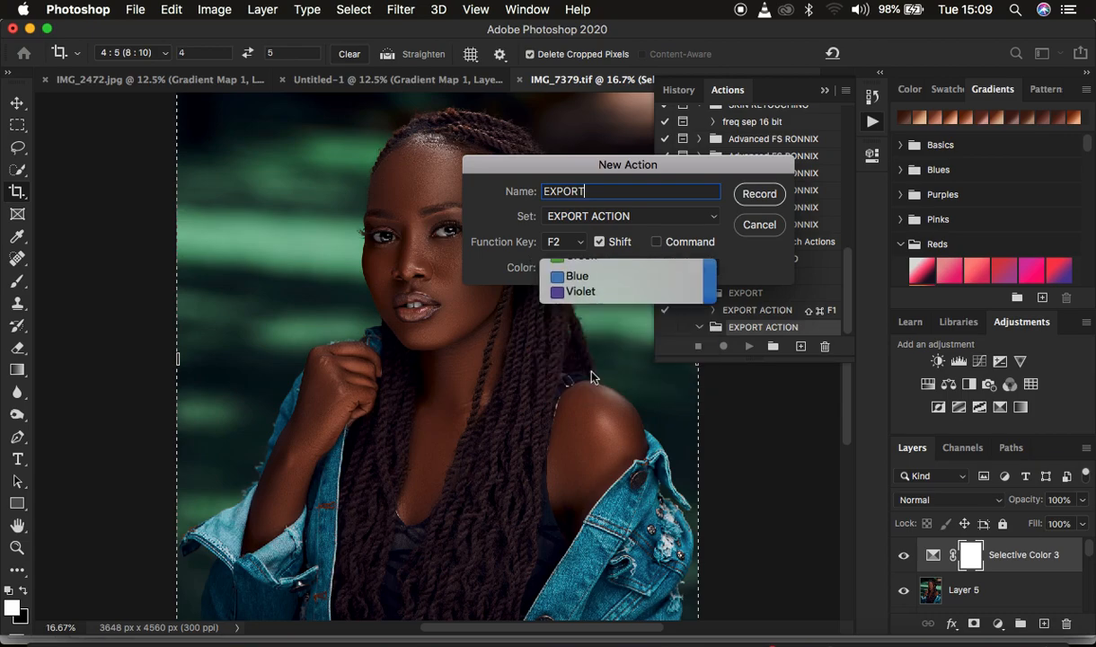
pyautogui.click(758, 193)
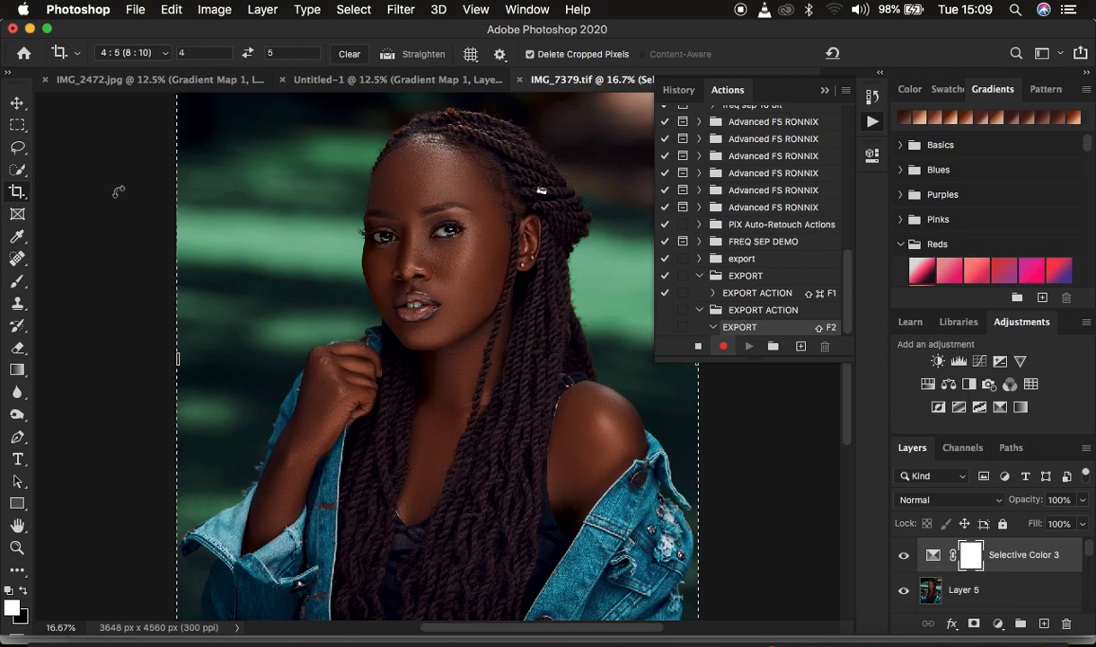
# Switch to the Lasso tool and stamp all visible layers into a new layer above Selective Color 3.
pyautogui.click(18, 147)
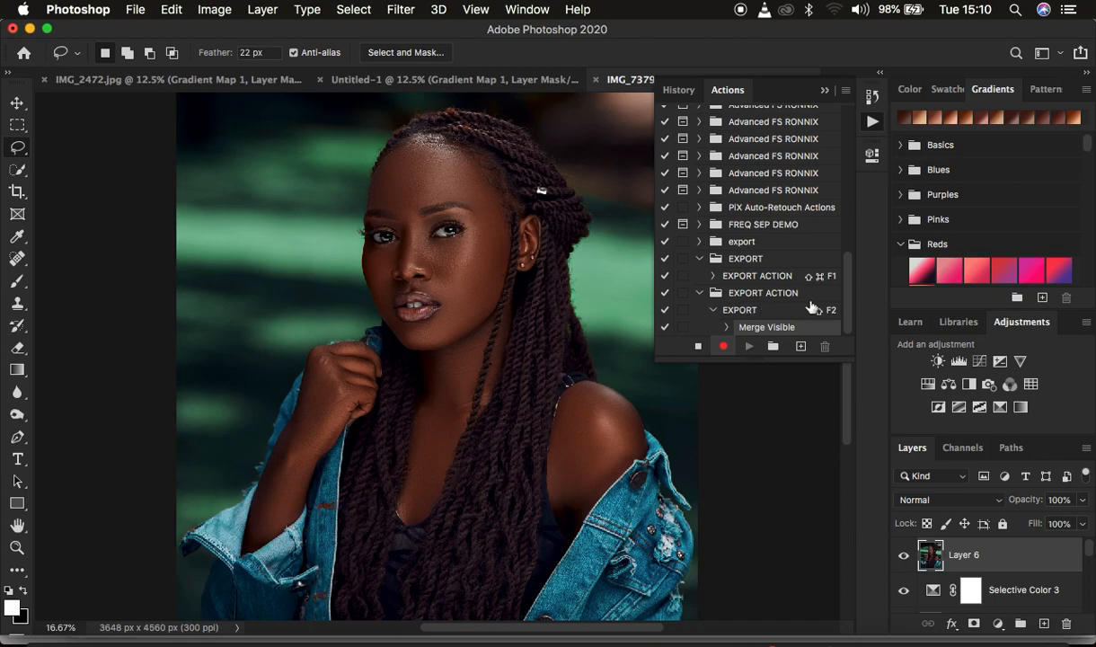
pyautogui.click(134, 9)
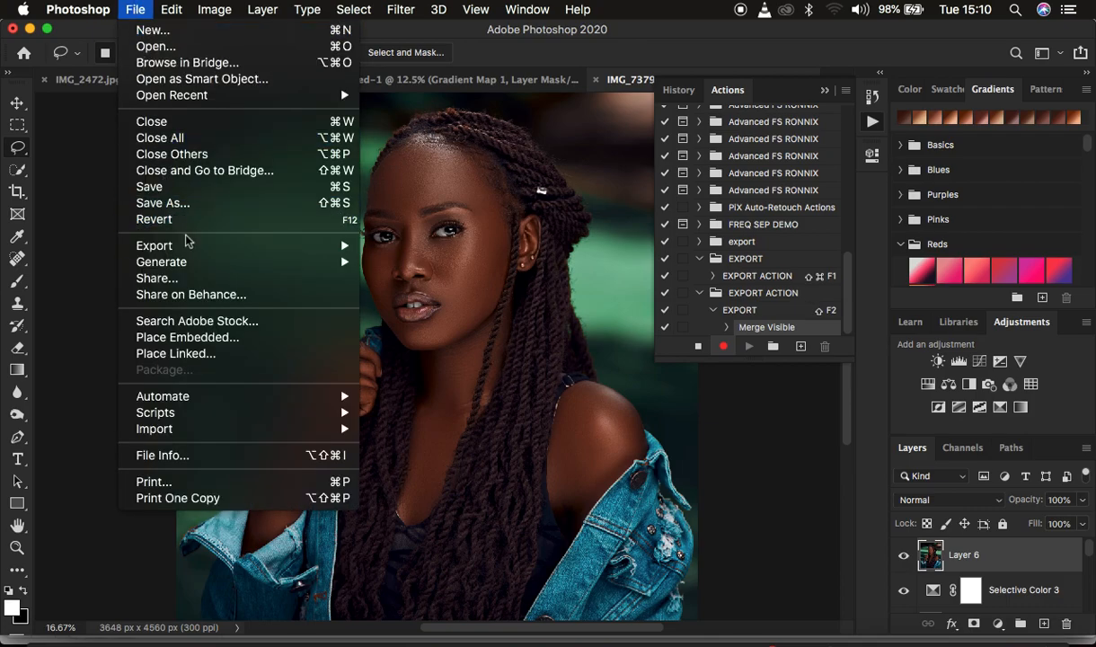
pyautogui.moveTo(193, 247)
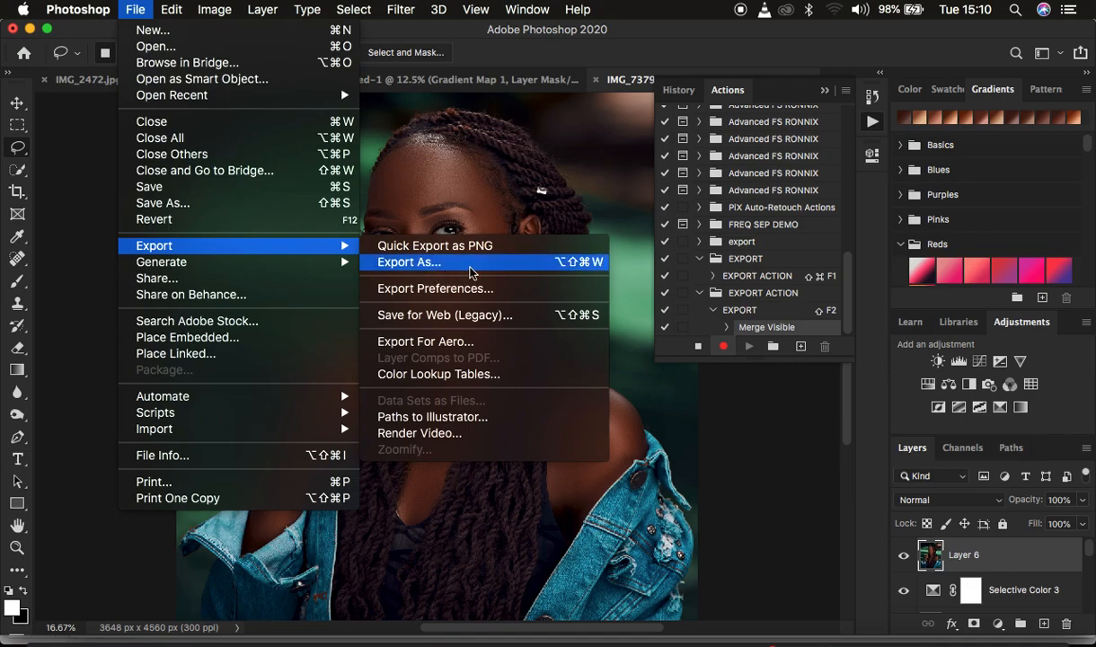
pyautogui.click(539, 137)
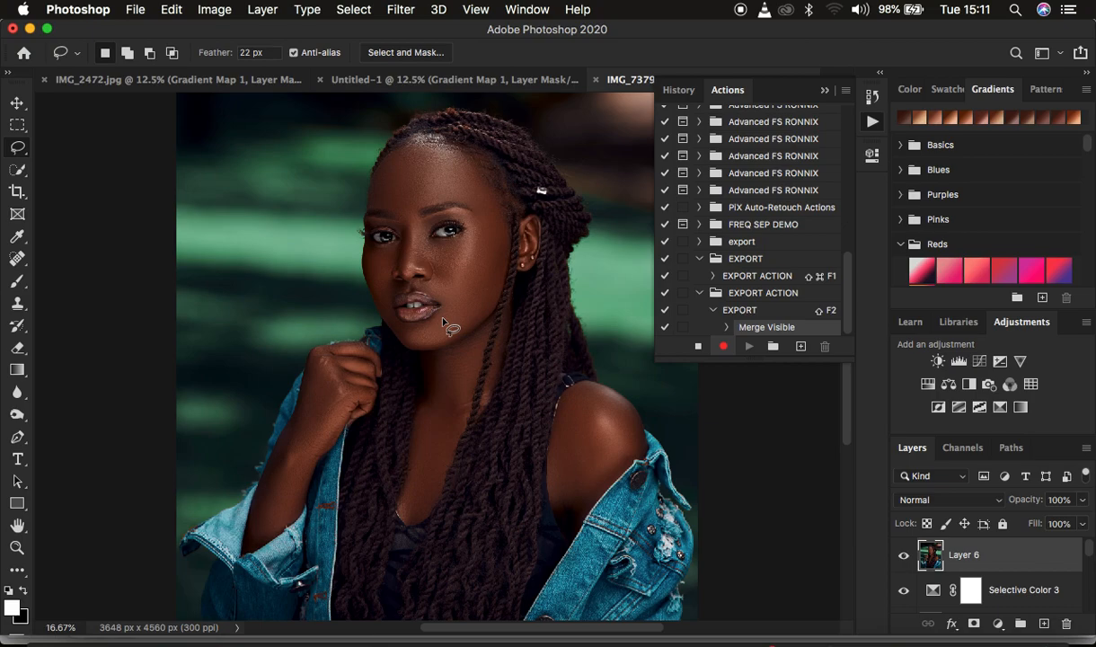
# Set up a Save for Web export as JPEG at quality 100 with Bicubic Sharper resampling.
pyautogui.press('super+alt+shift+s')
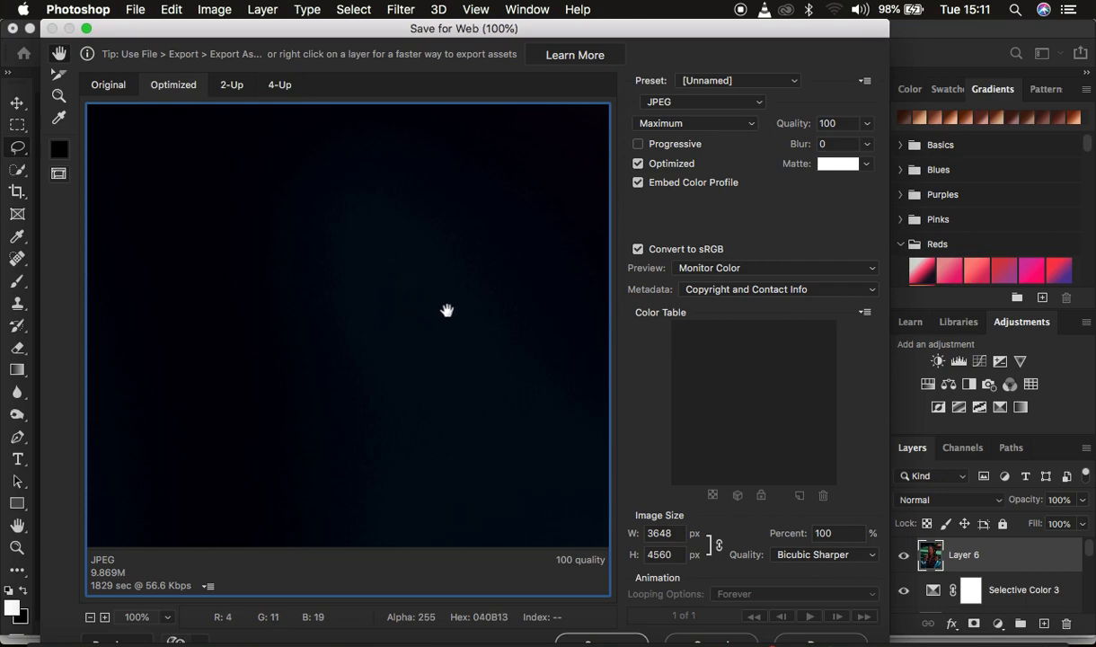
pyautogui.click(670, 103)
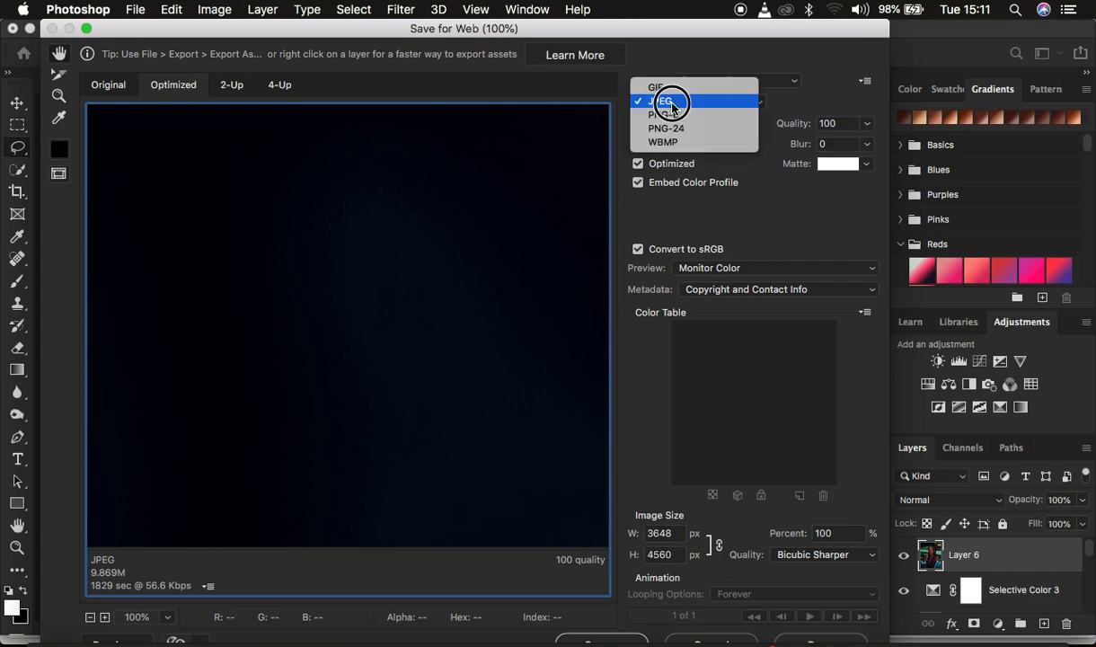
pyautogui.click(669, 101)
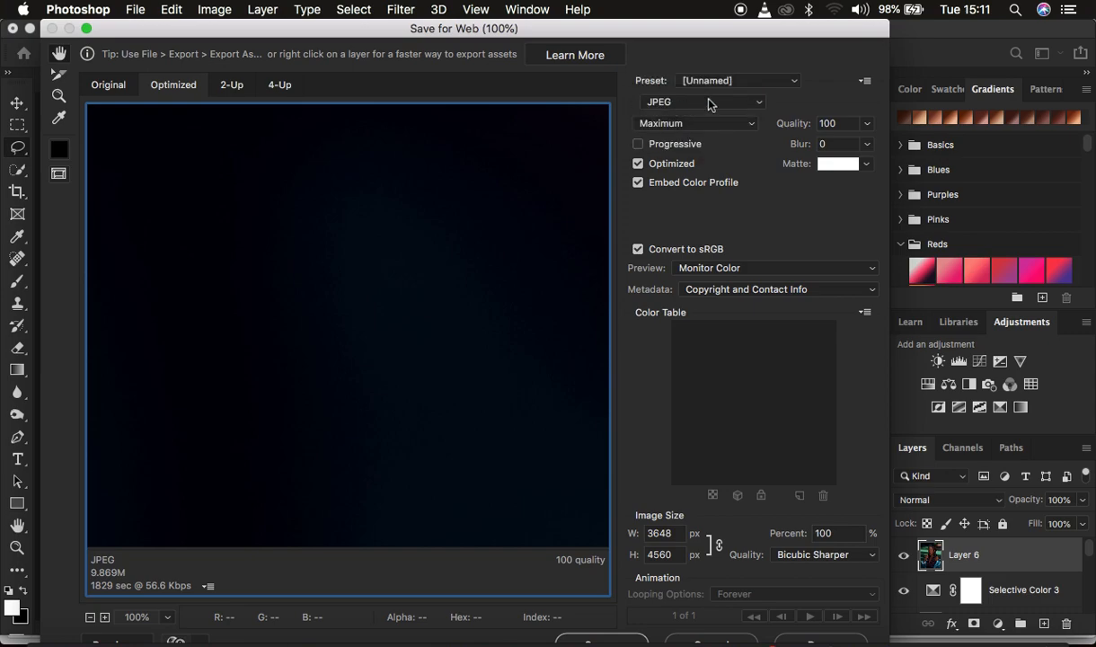
pyautogui.click(865, 125)
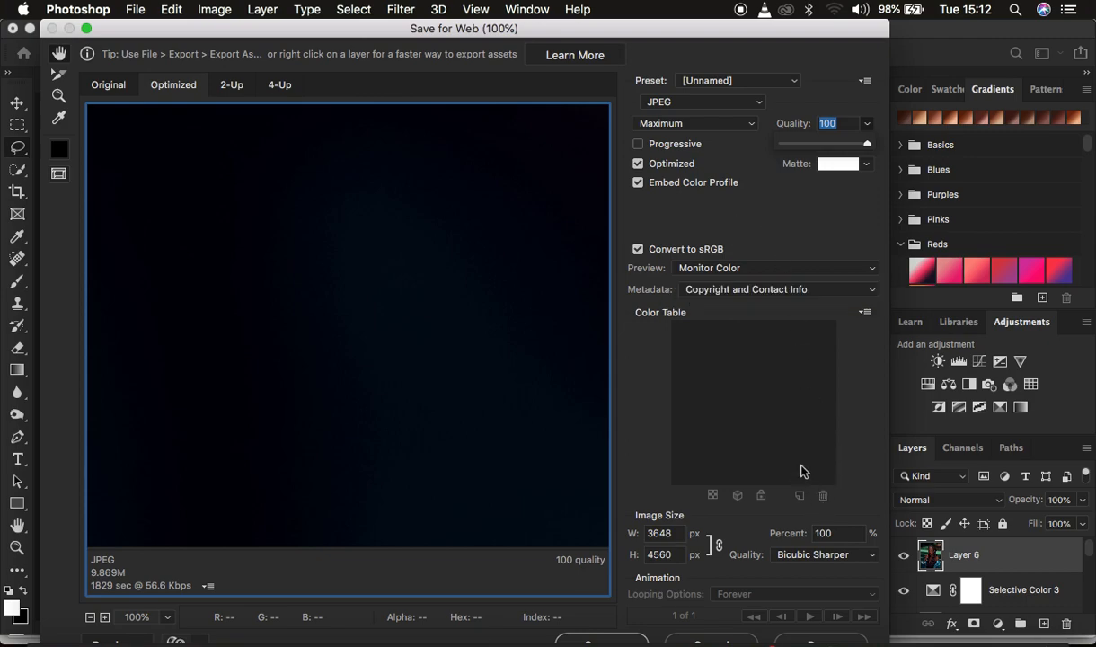
pyautogui.click(712, 33)
pyautogui.moveTo(713, 33); pyautogui.dragTo(743, 33)
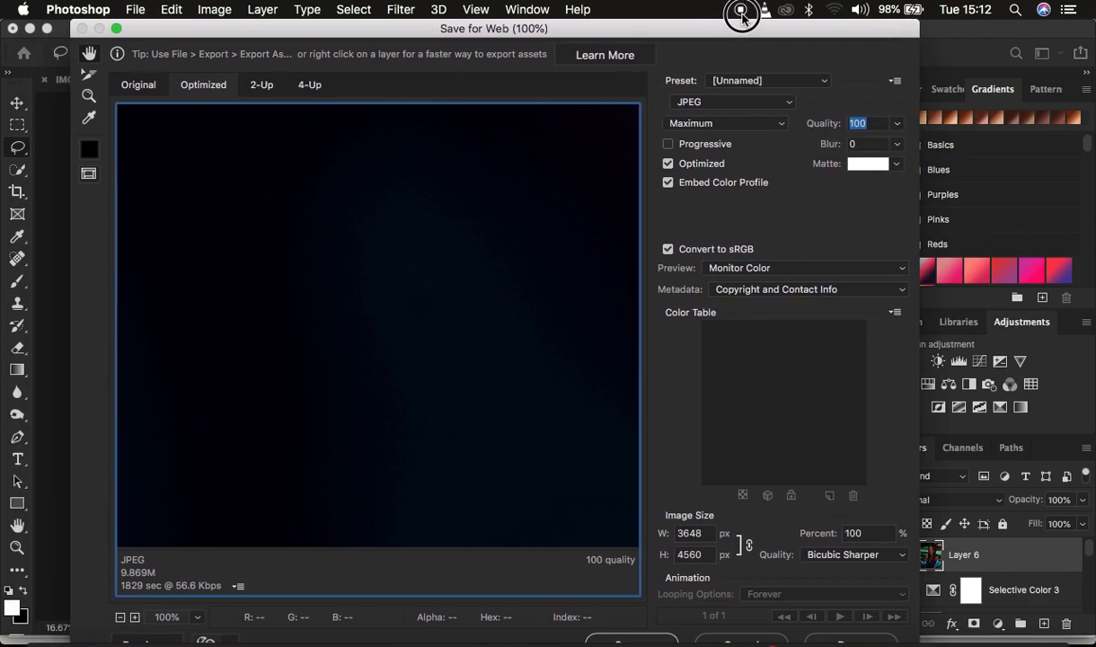
pyautogui.click(820, 557)
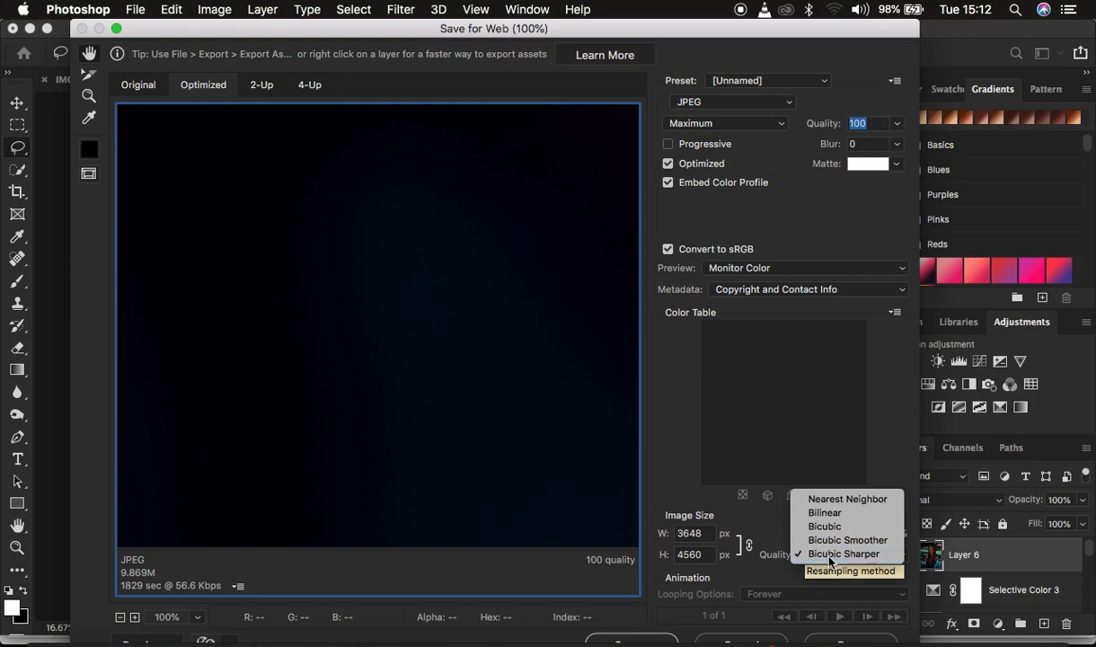
pyautogui.click(829, 554)
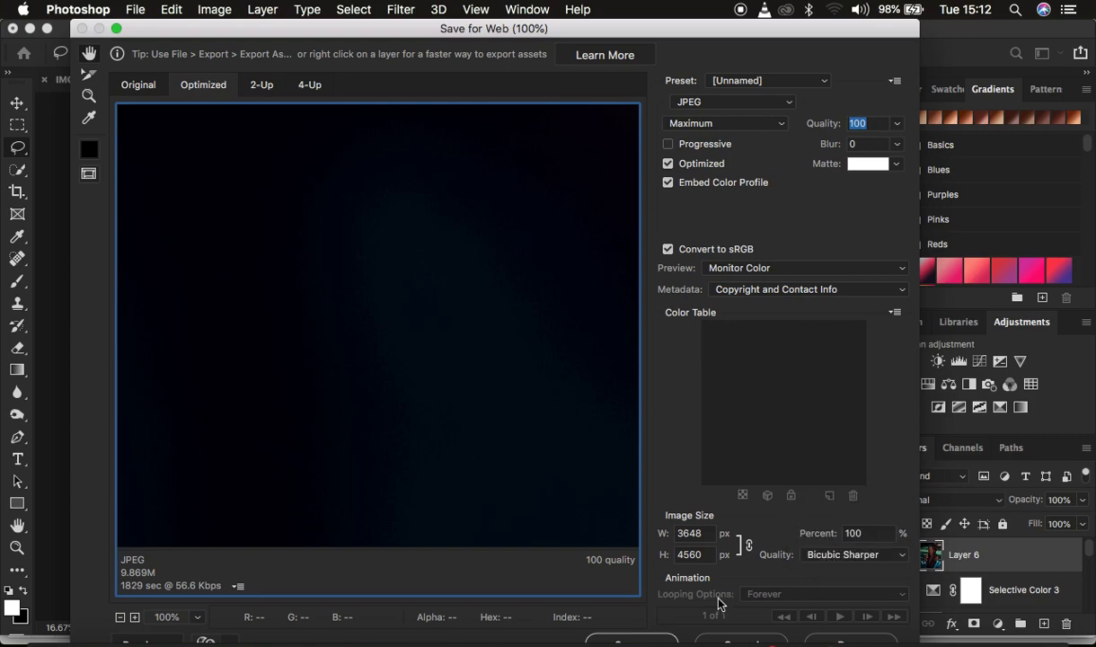
# Save the export as IMG_7379.jpg in the XMP folder, replacing the existing file, and stop recording the action.
pyautogui.click(620, 642)
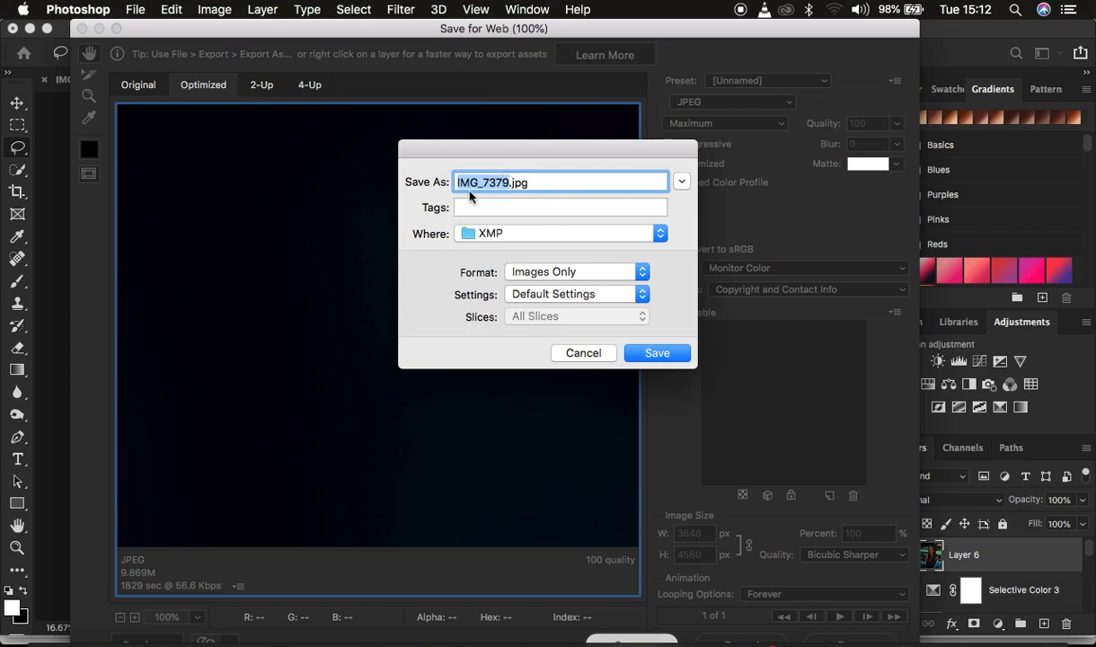
pyautogui.click(514, 235)
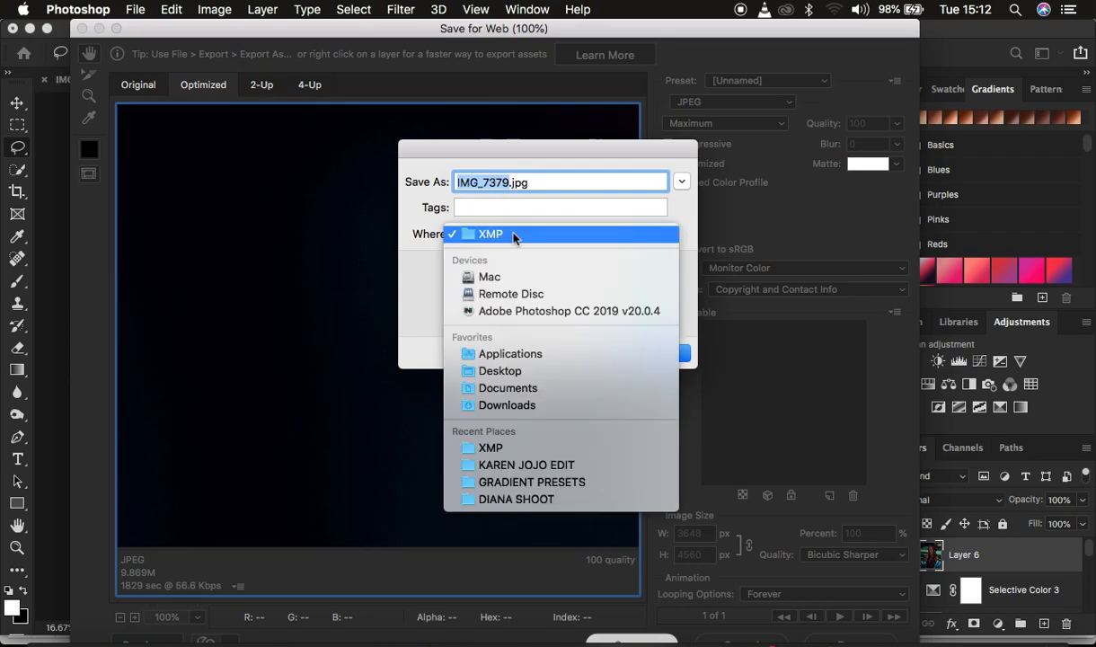
pyautogui.click(498, 235)
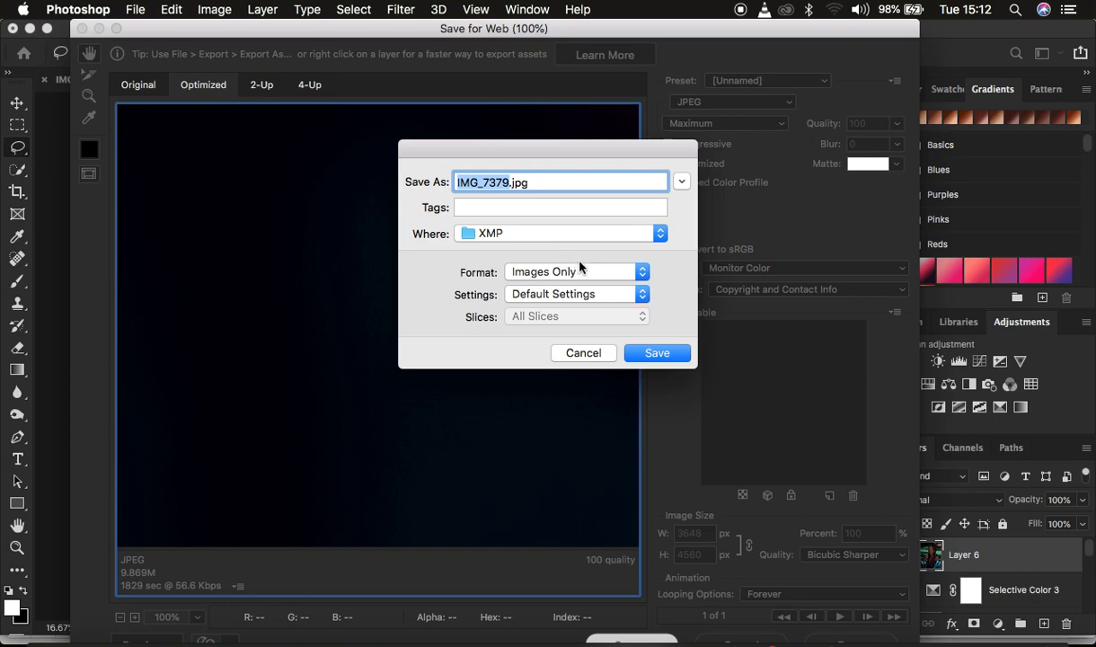
pyautogui.click(644, 355)
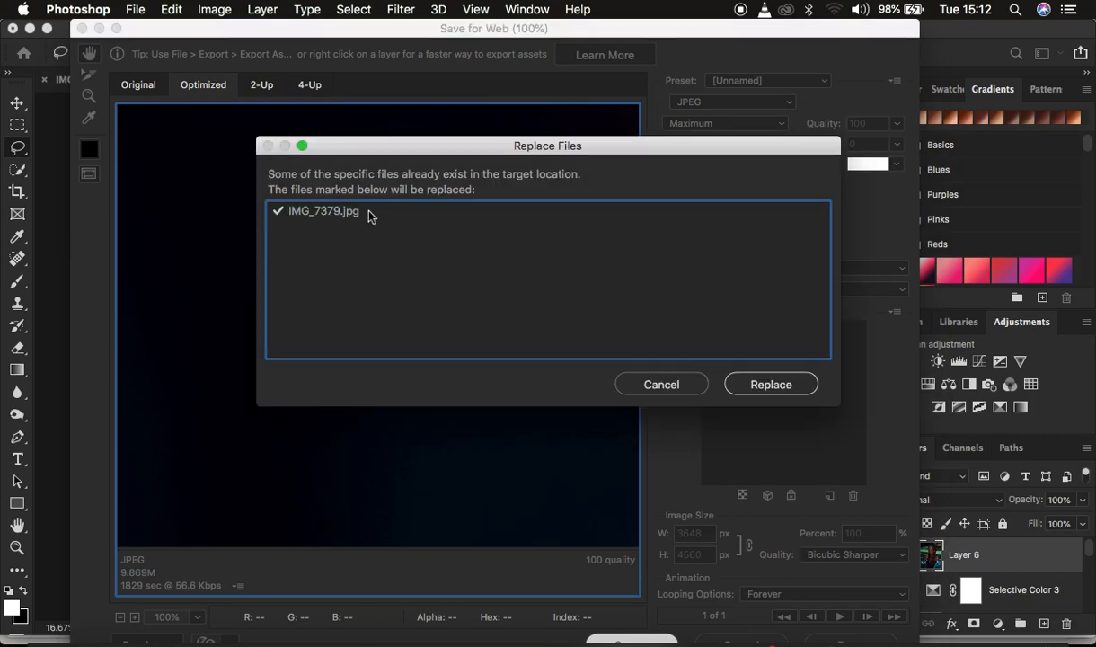
pyautogui.click(764, 384)
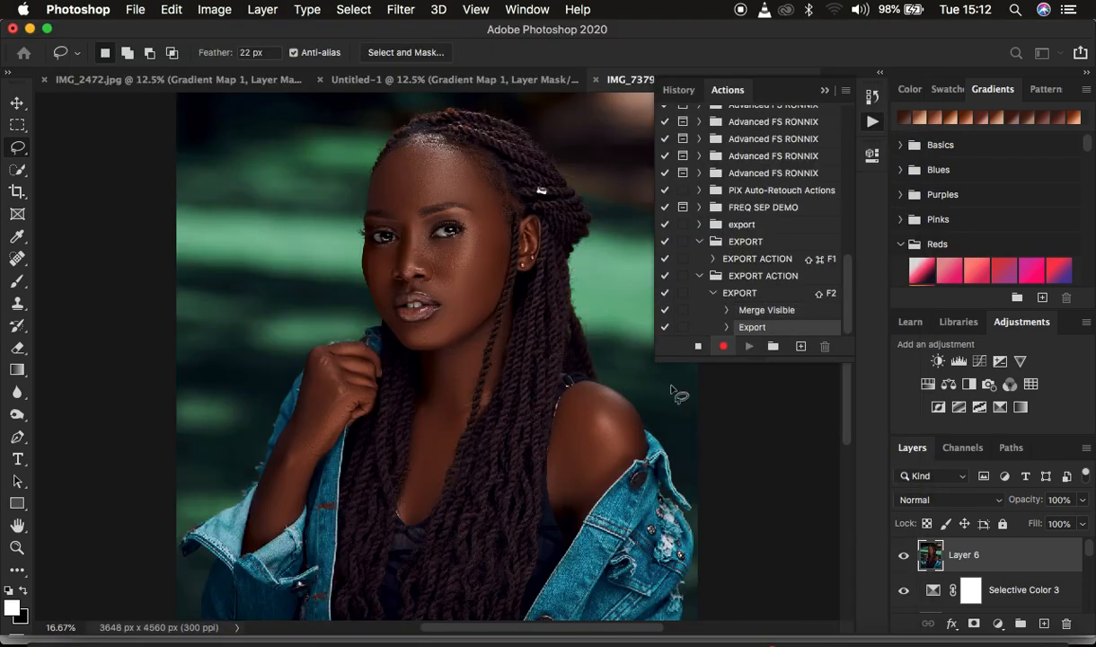
pyautogui.click(697, 348)
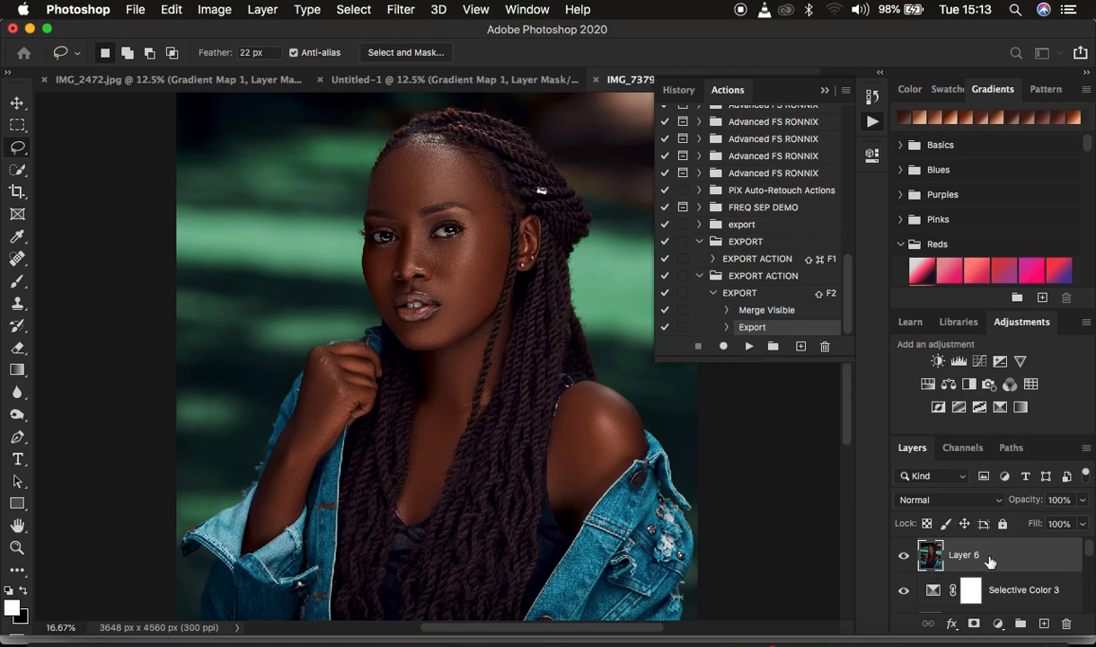
# Undo the stamped layer, then collapse and select the EXPORT action in the EXPORT ACTION set.
pyautogui.press('super+z')
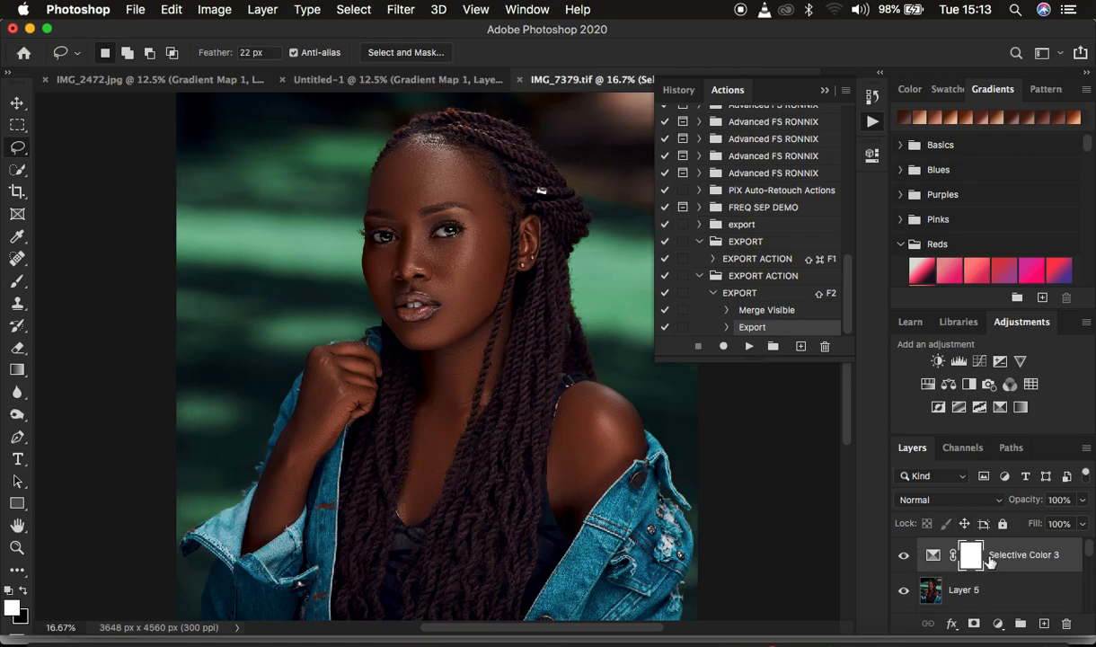
pyautogui.click(714, 294)
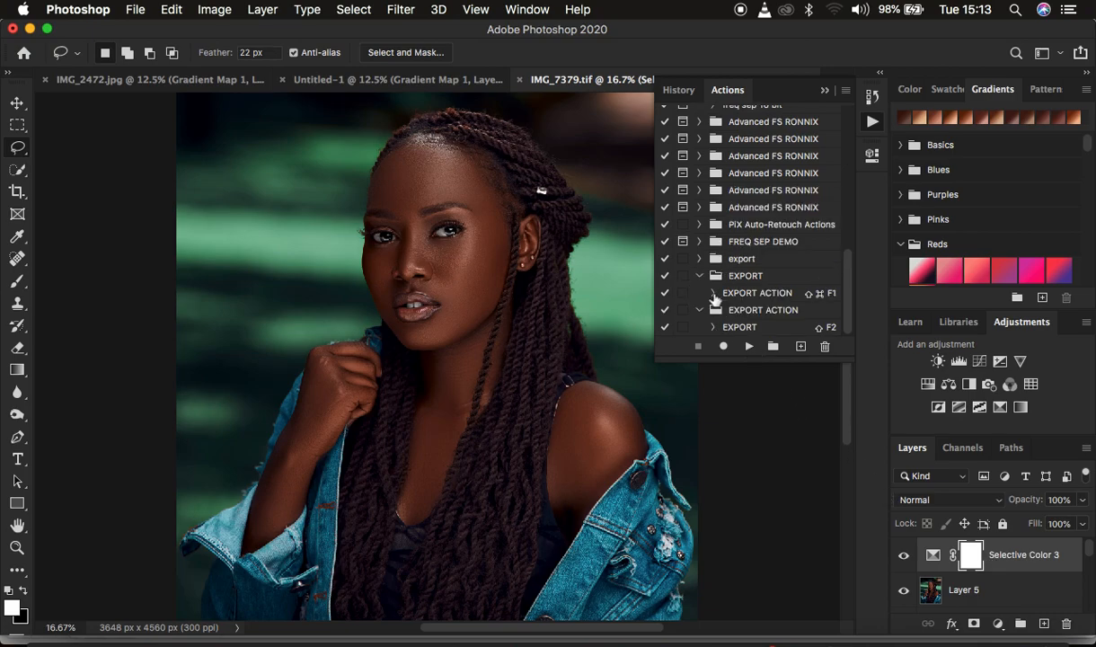
pyautogui.click(752, 329)
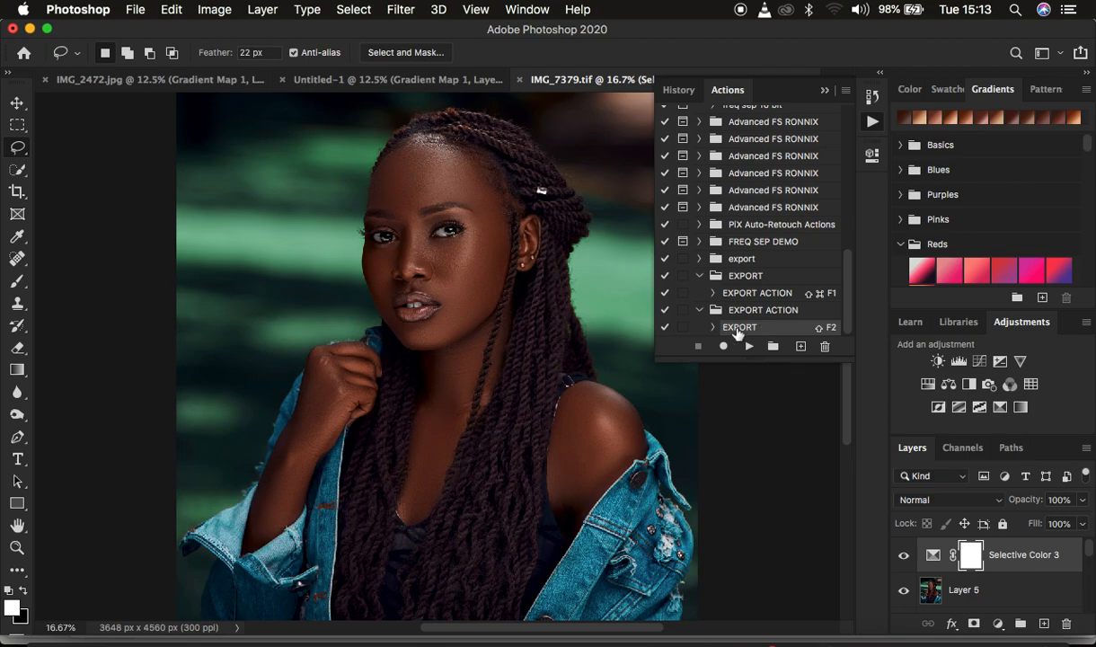